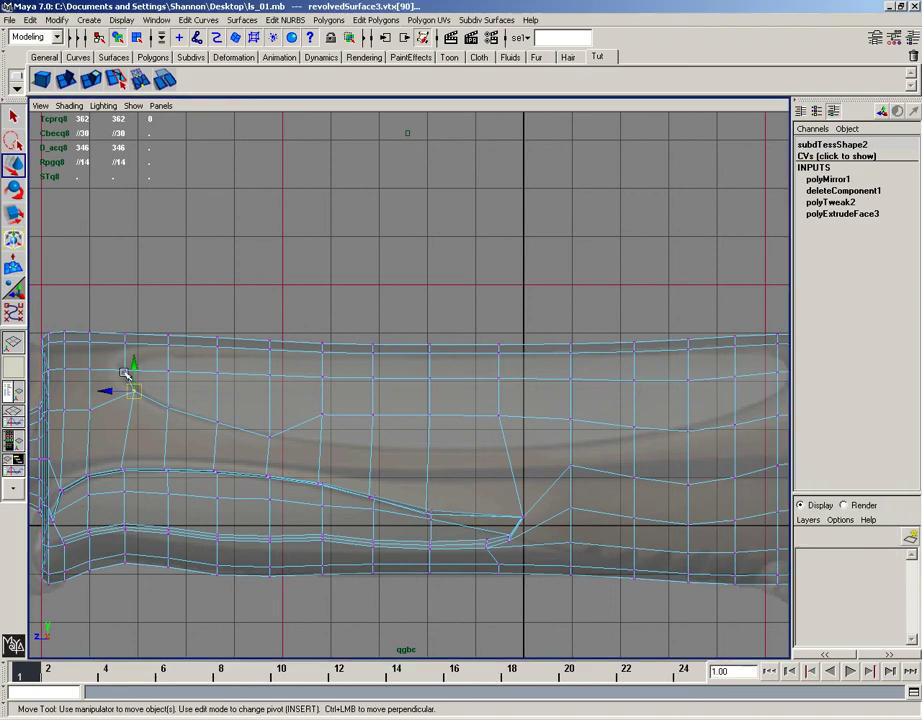
- Move the vertices around the forward end and upper edge of the handle's long inset to follow the reference outline's rounded curve
{"action": "left_click", "coordinate": [123, 370]}
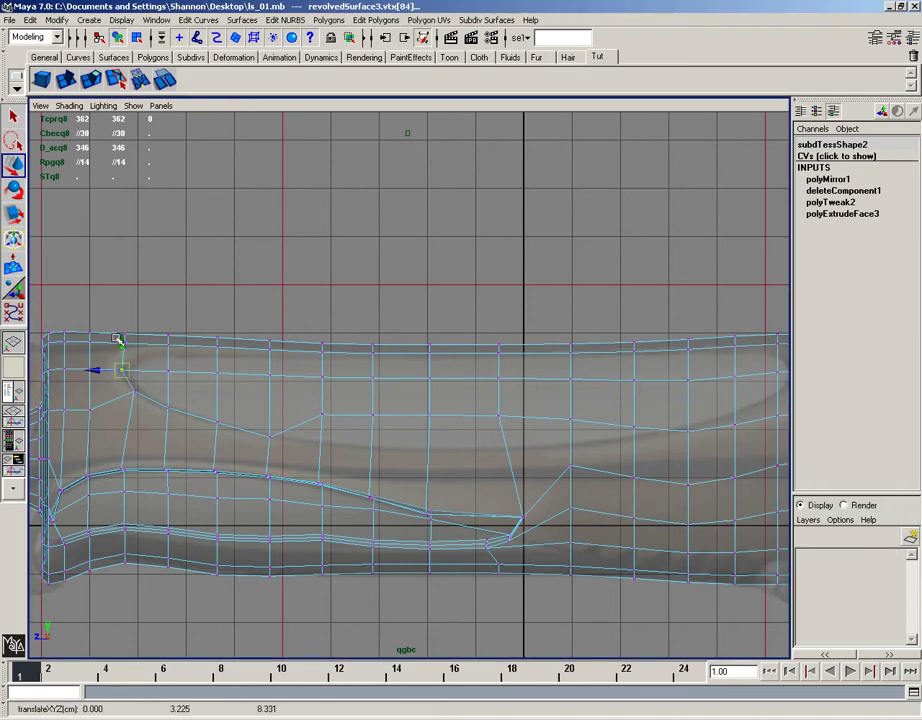
{"action": "left_click_drag", "start_coordinate": [126, 344], "coordinate": [133, 353]}
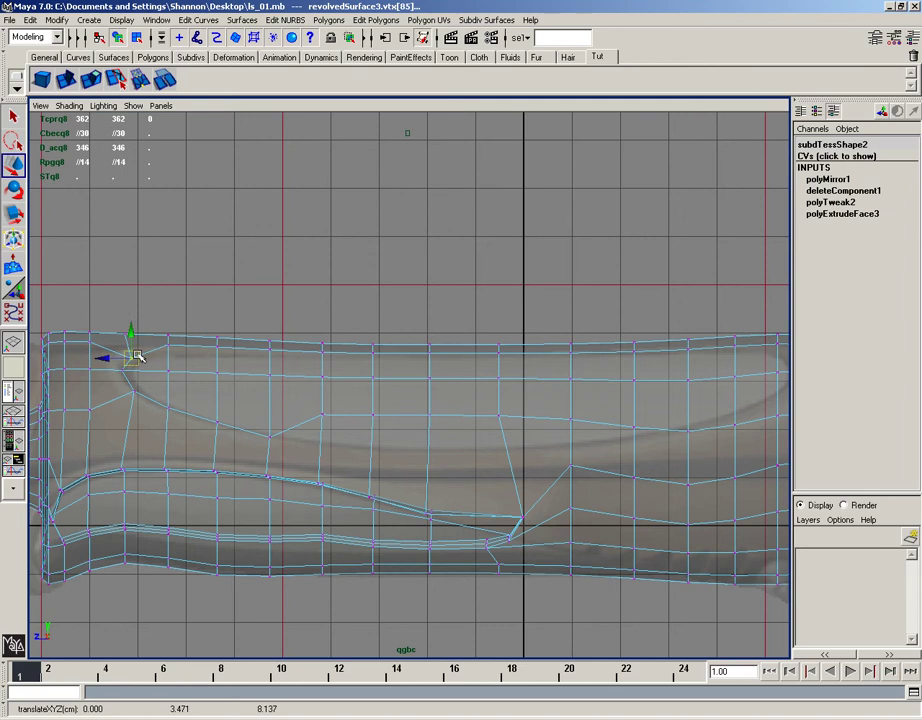
{"action": "left_click", "coordinate": [165, 342]}
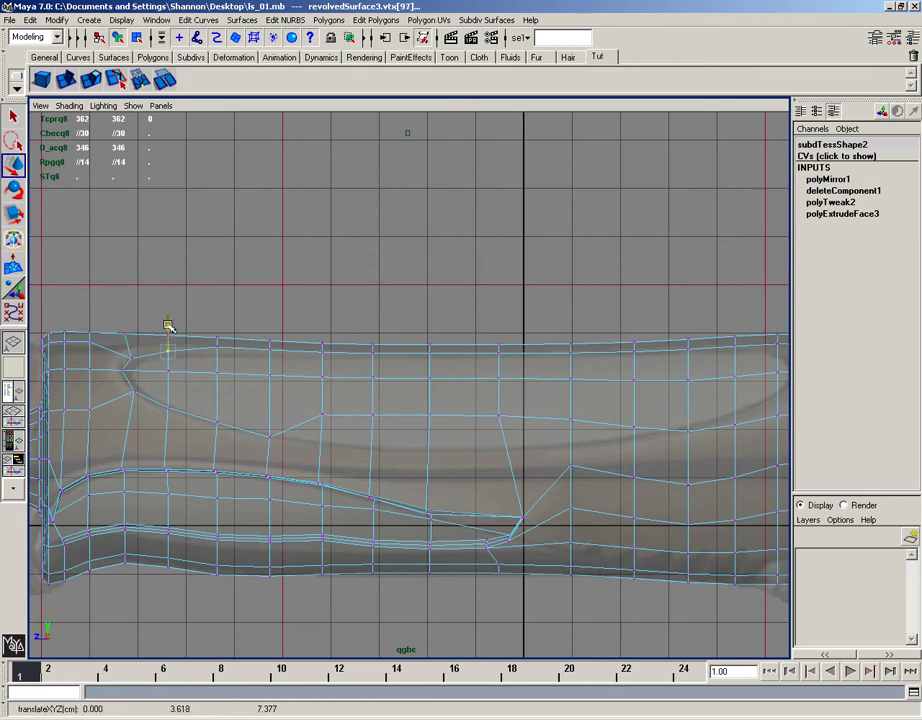
{"action": "left_click", "coordinate": [216, 337]}
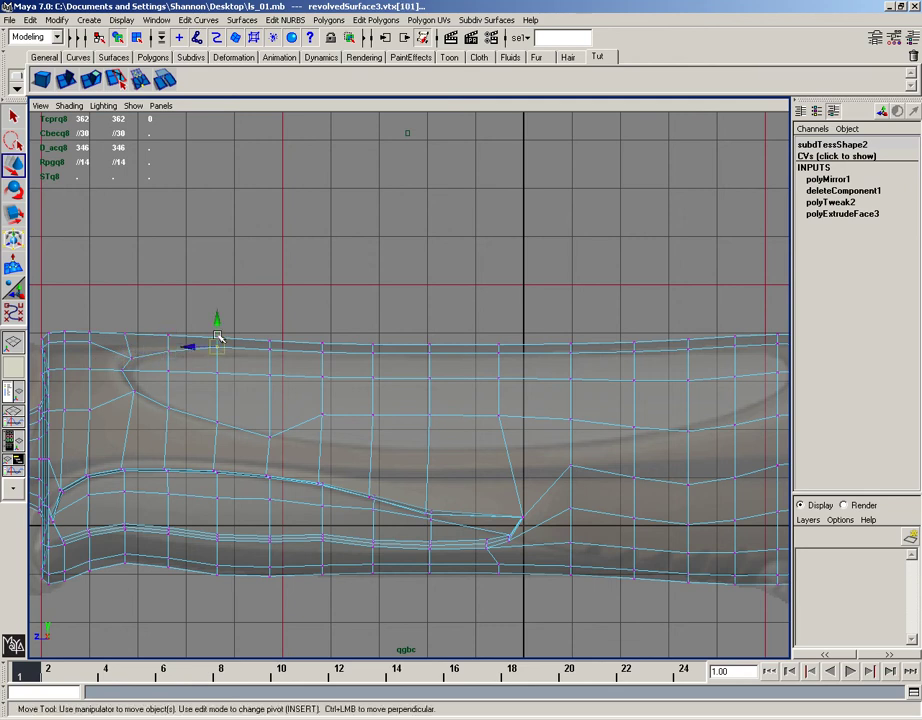
{"action": "left_click", "coordinate": [268, 349]}
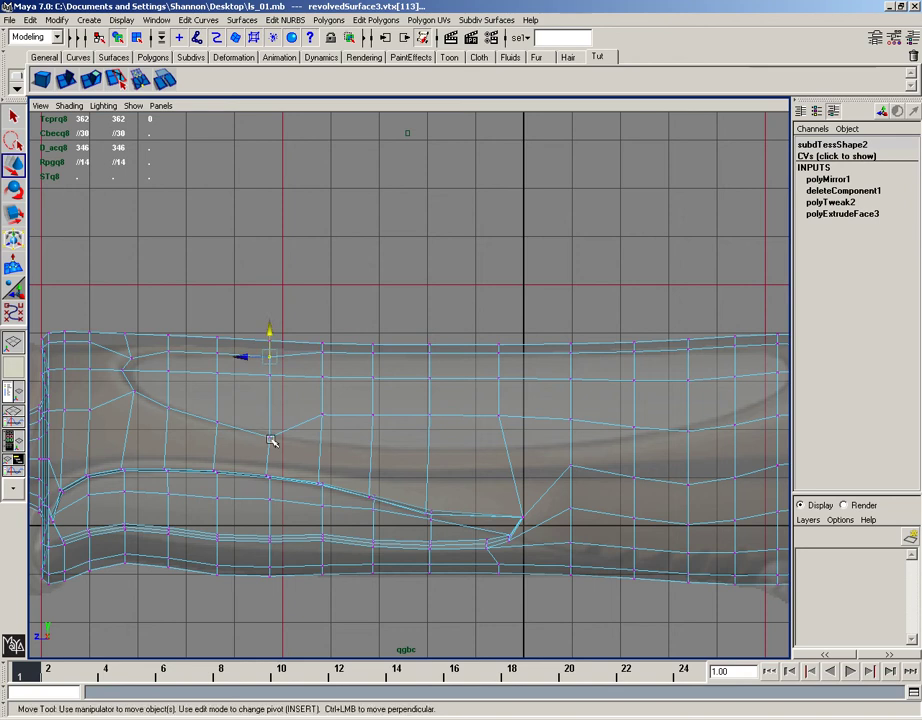
- Lower the vertices along the middle of the inset's bottom edge onto the curve in the reference image
{"action": "left_click", "coordinate": [322, 413]}
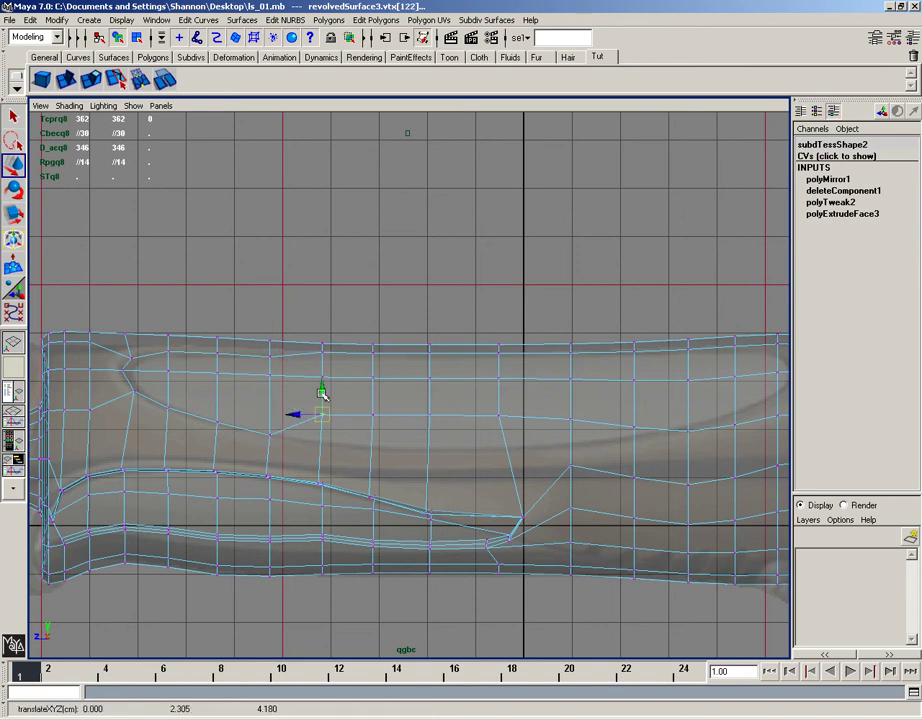
{"action": "left_click_drag", "start_coordinate": [320, 392], "coordinate": [372, 430]}
{"action": "left_click", "coordinate": [372, 412]}
{"action": "left_click", "coordinate": [432, 415]}
{"action": "left_click_drag", "start_coordinate": [434, 393], "coordinate": [437, 421]}
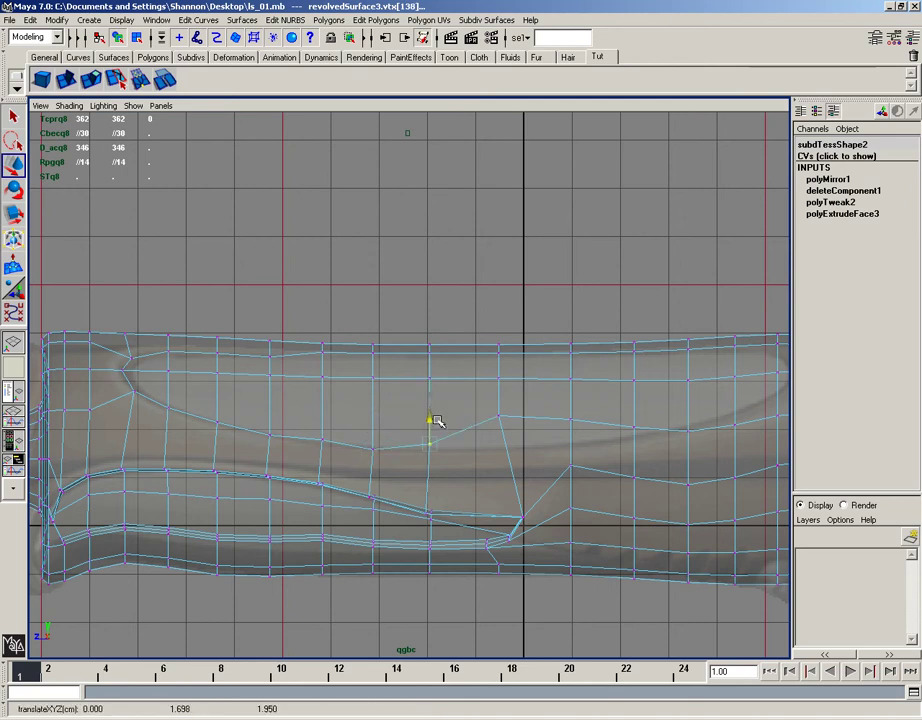
{"action": "left_click", "coordinate": [500, 417]}
{"action": "left_click", "coordinate": [492, 397]}
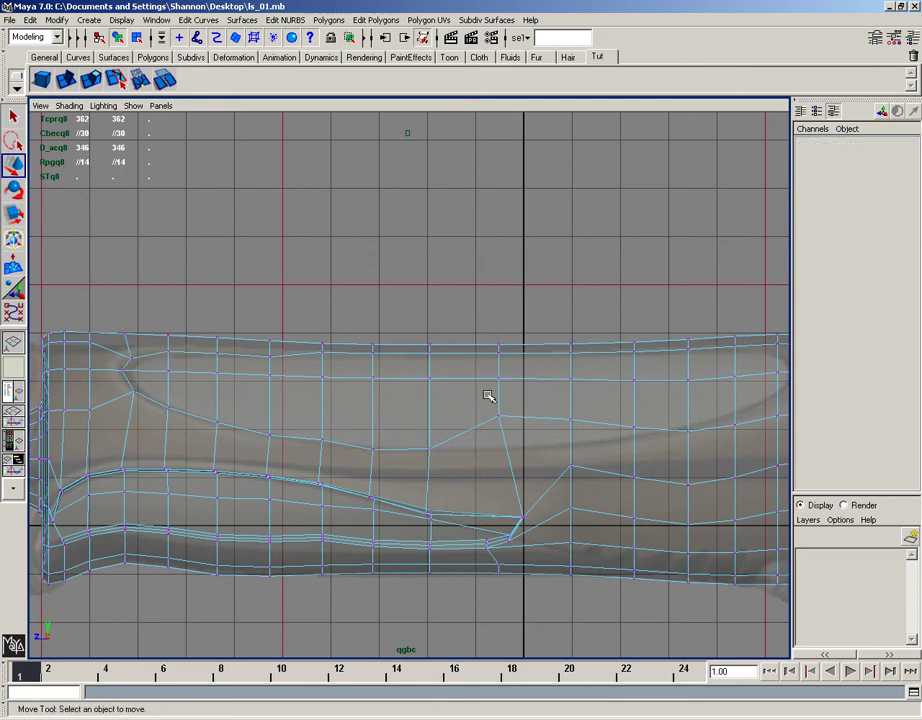
{"action": "left_click", "coordinate": [504, 426]}
{"action": "left_click_drag", "start_coordinate": [503, 389], "coordinate": [500, 422]}
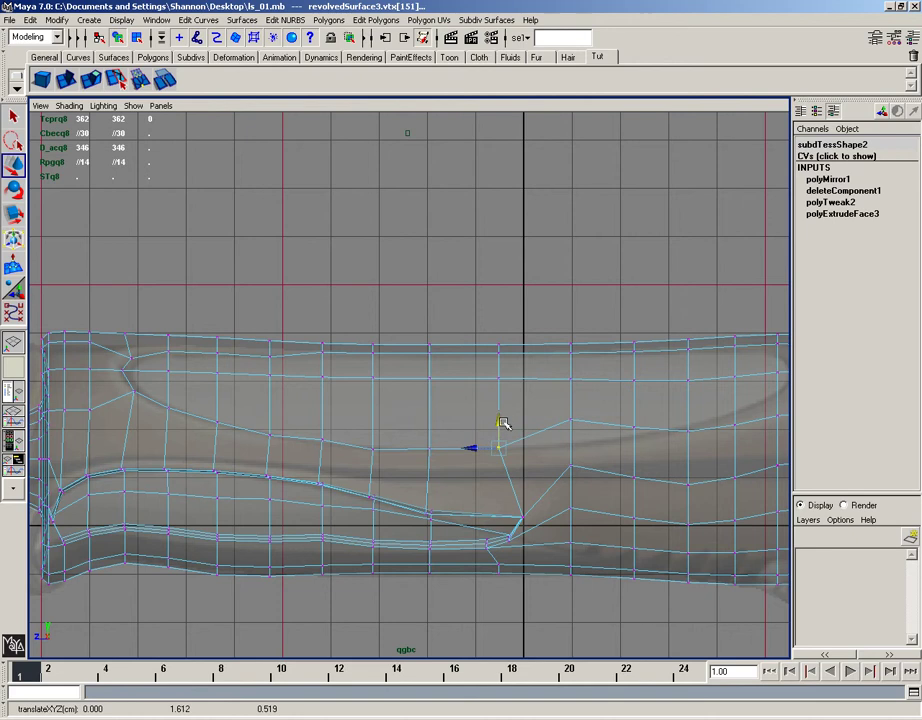
- Align the rear vertices of the inset's lower edge with the rising reference curve, up to its rear corner
{"action": "middle_click_drag", "start_coordinate": [500, 422], "coordinate": [374, 405], "text": "alt"}
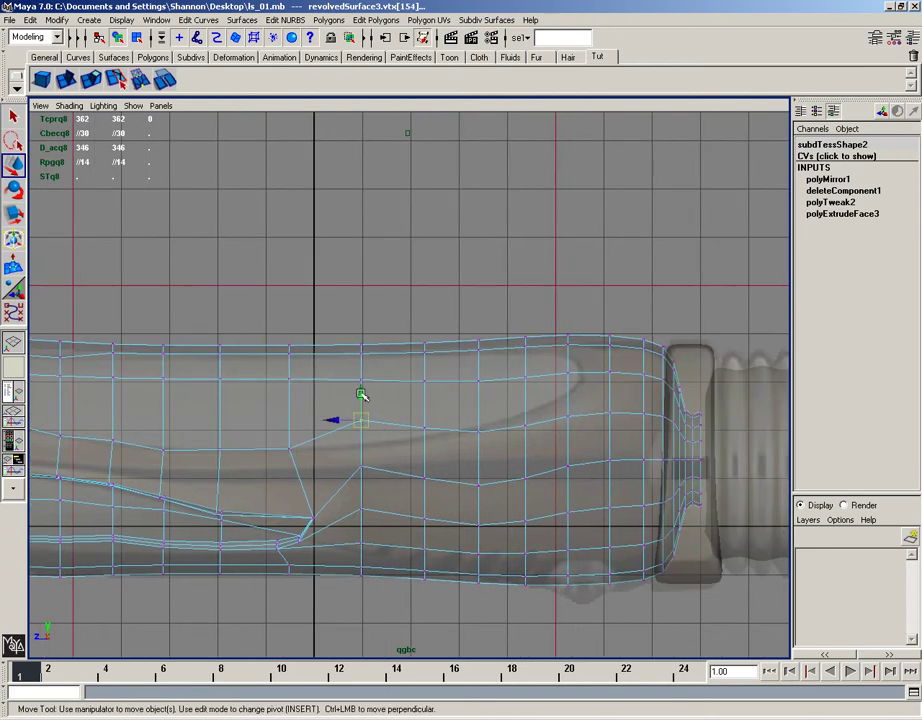
{"action": "left_click_drag", "start_coordinate": [362, 395], "coordinate": [364, 420]}
{"action": "middle_click_drag", "start_coordinate": [390, 433], "coordinate": [300, 442], "text": "alt"}
{"action": "left_click_drag", "start_coordinate": [338, 420], "coordinate": [356, 426]}
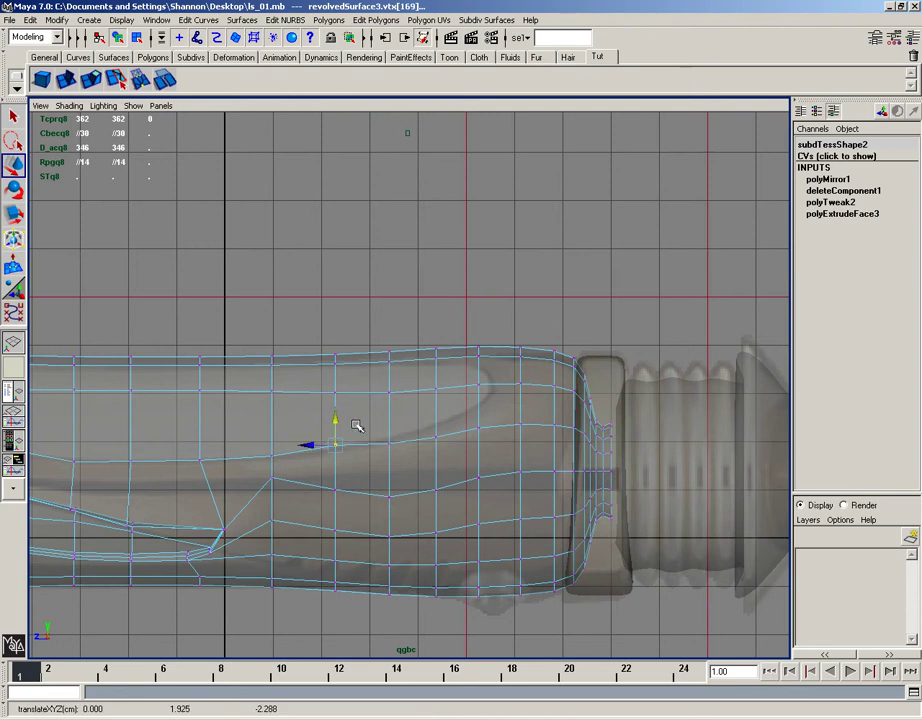
{"action": "left_click", "coordinate": [436, 437]}
{"action": "left_click", "coordinate": [476, 420]}
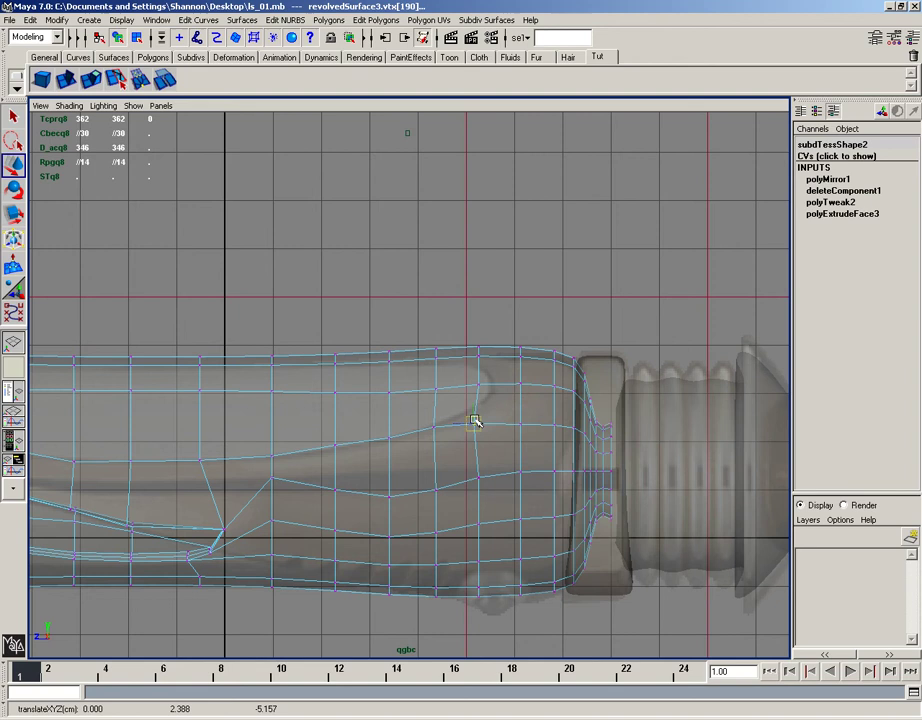
- Shape the inset's rounded rear end by moving its tip and upper corner vertices, and adjust the adjoining upper edge
{"action": "key", "text": "w"}
{"action": "left_click_drag", "start_coordinate": [485, 390], "coordinate": [467, 383]}
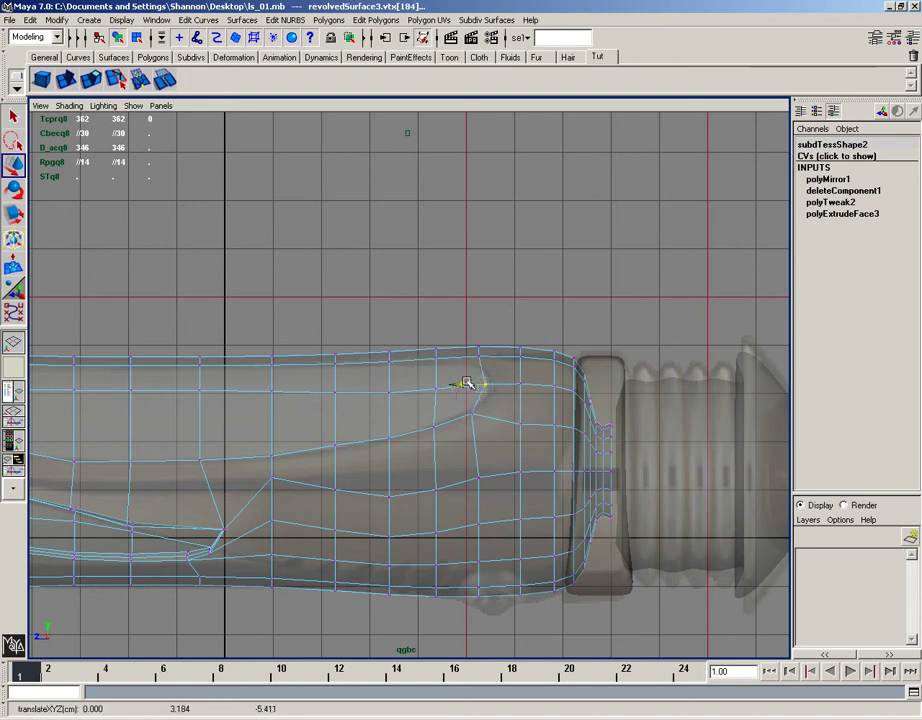
{"action": "left_click", "coordinate": [478, 358]}
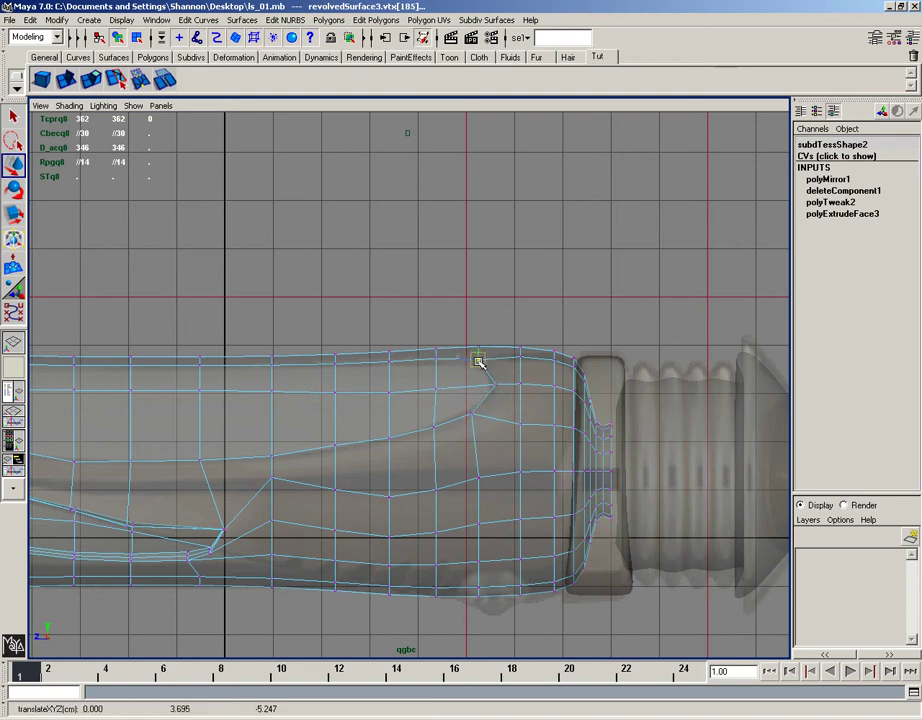
{"action": "left_click", "coordinate": [436, 341]}
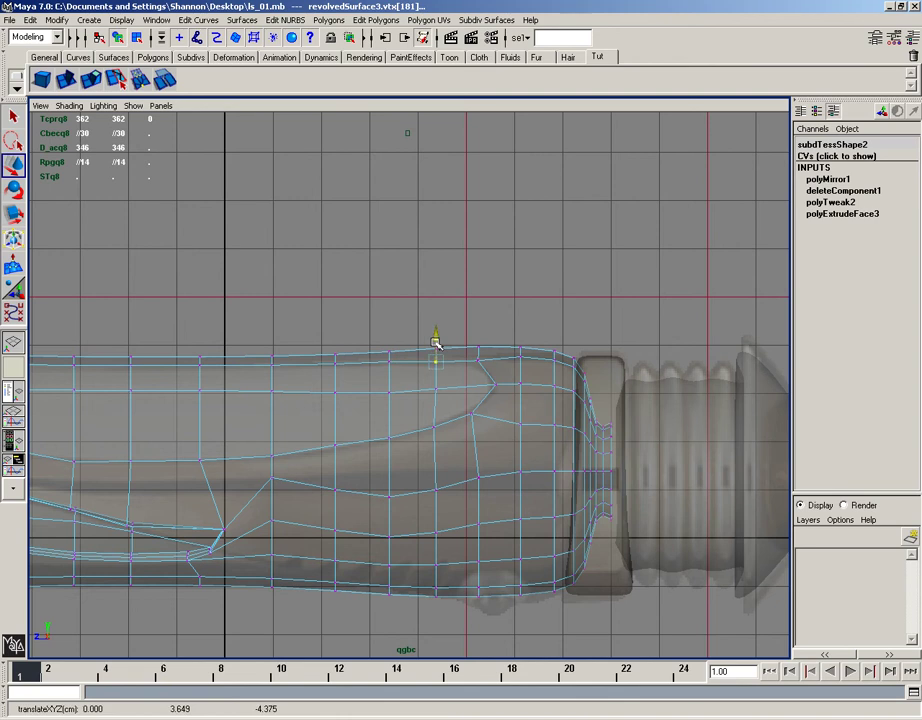
{"action": "left_click", "coordinate": [386, 364]}
- Raise the forward vertices of the inset's upper edge slightly to match the reference outline
{"action": "mouse_move", "coordinate": [307, 375]}
{"action": "middle_mouse_down", "text": "alt"}
{"action": "mouse_move", "coordinate": [387, 391]}
{"action": "mouse_move", "coordinate": [472, 391]}
{"action": "middle_mouse_up", "text": "alt"}
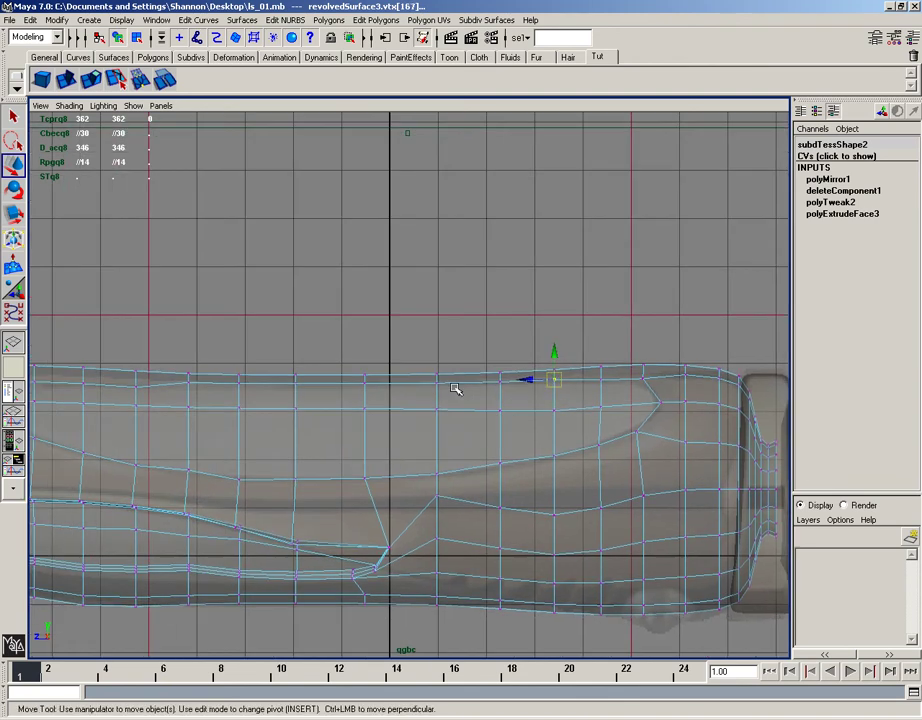
{"action": "middle_click_drag", "start_coordinate": [219, 389], "coordinate": [288, 395], "text": "alt"}
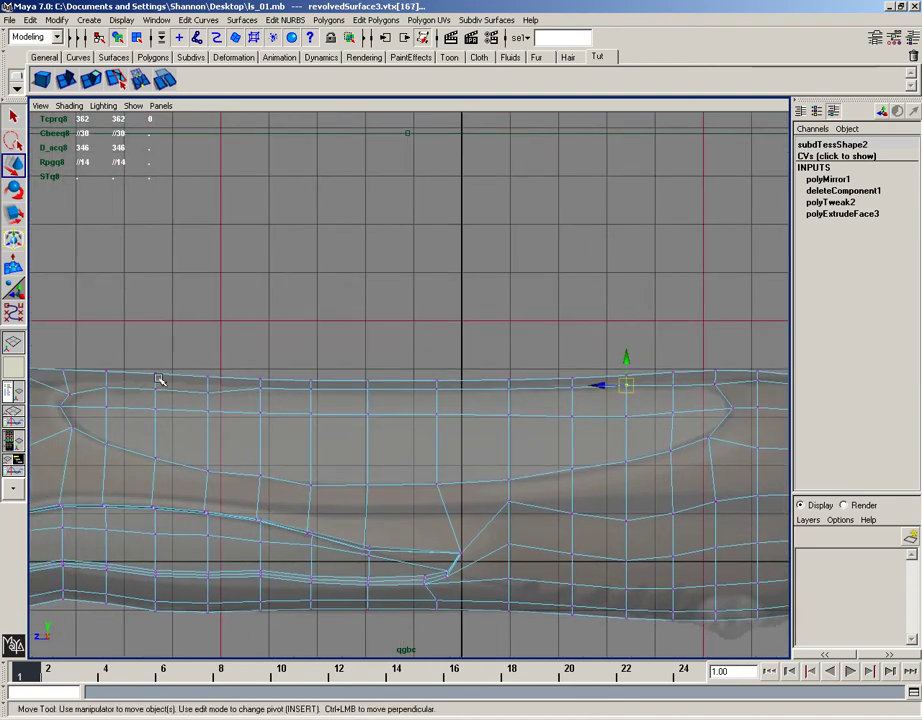
{"action": "left_click_drag", "start_coordinate": [180, 361], "coordinate": [180, 355]}
{"action": "left_click", "coordinate": [107, 383]}
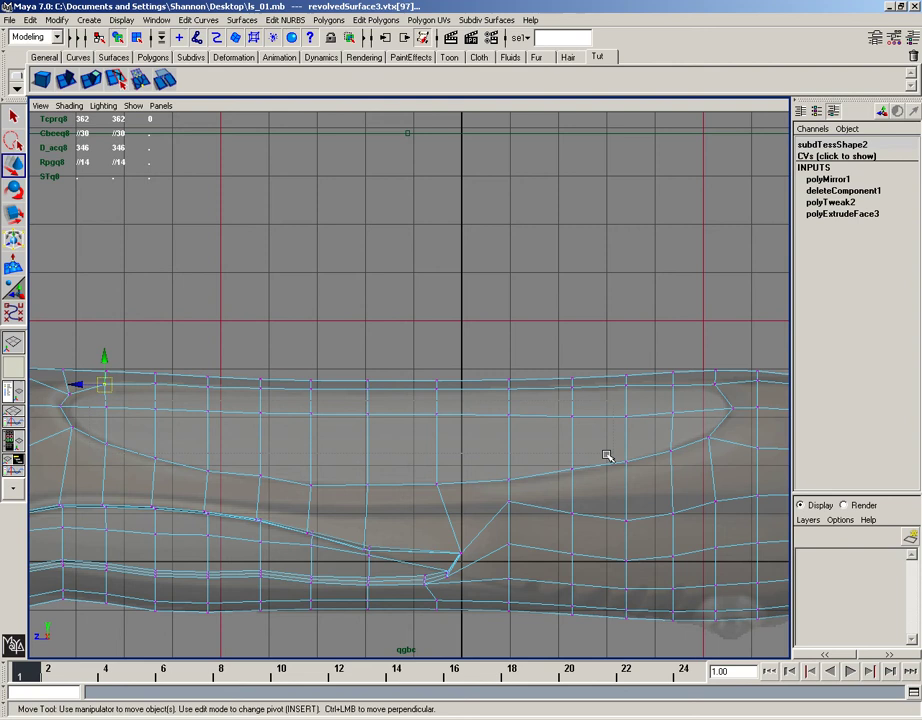
- Lower the inset's middle vertex row in progressively narrower groups to form a smooth downward curve
{"action": "left_click_drag", "start_coordinate": [680, 431], "coordinate": [90, 398]}
{"action": "left_click_drag", "start_coordinate": [388, 385], "coordinate": [391, 390]}
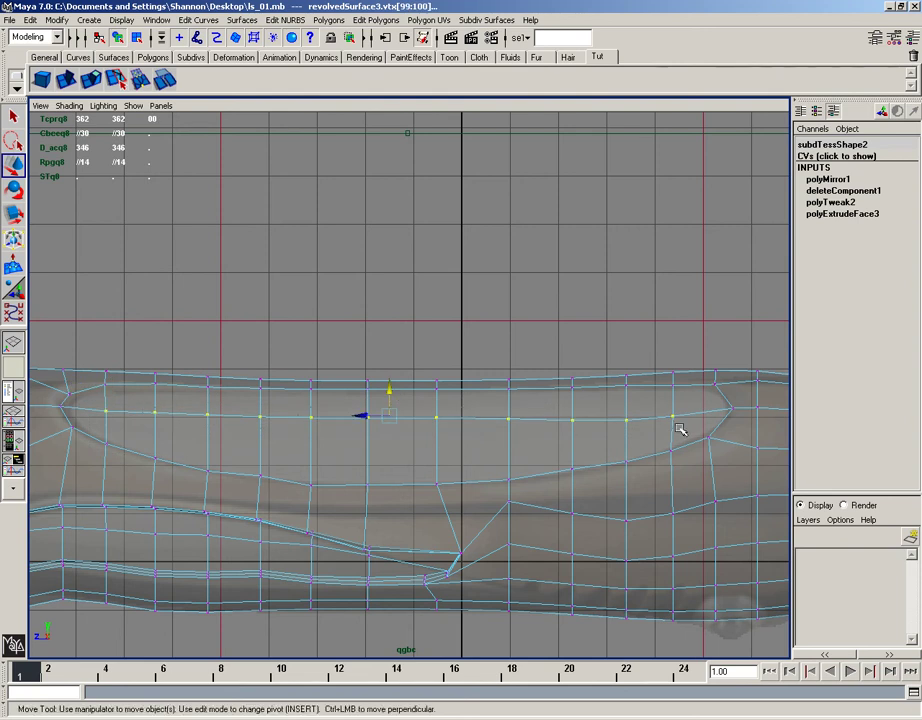
{"action": "left_click_drag", "start_coordinate": [634, 434], "coordinate": [136, 401]}
{"action": "left_click_drag", "start_coordinate": [384, 392], "coordinate": [390, 398]}
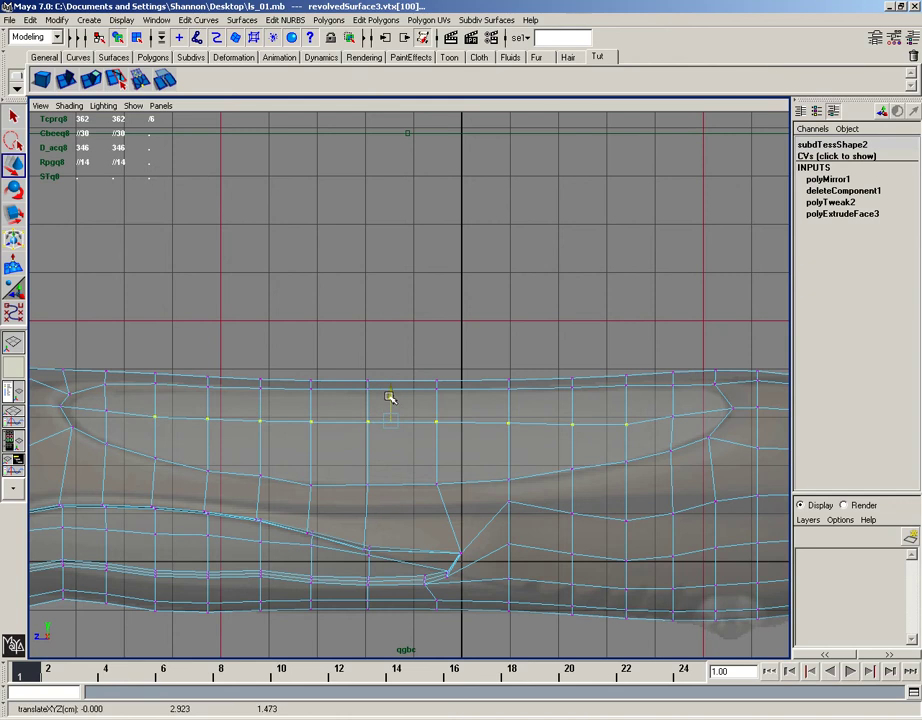
{"action": "left_click_drag", "start_coordinate": [187, 401], "coordinate": [525, 448]}
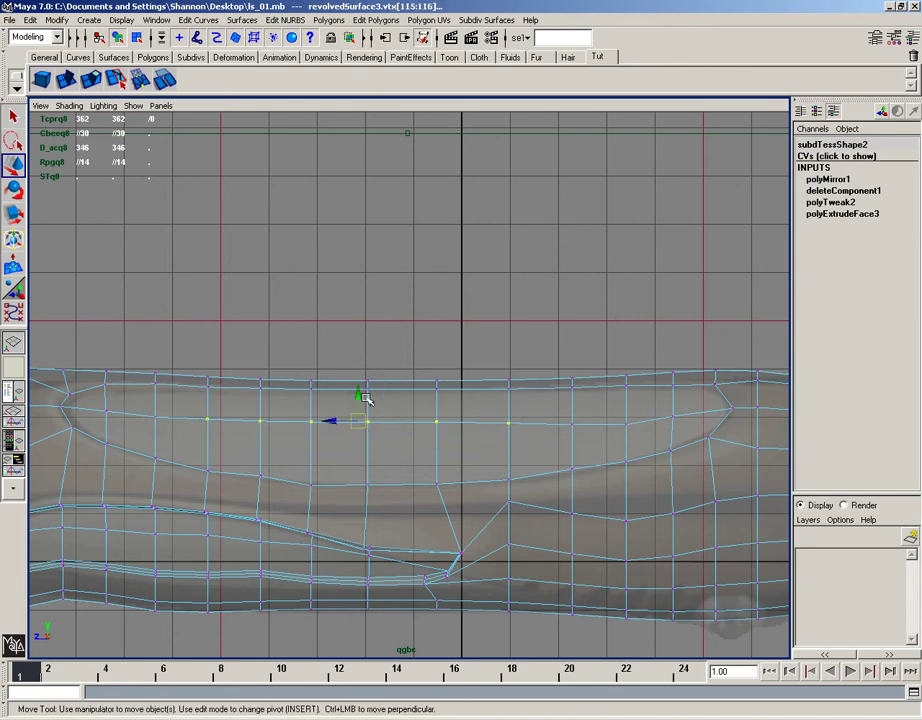
{"action": "left_click_drag", "start_coordinate": [360, 395], "coordinate": [354, 403]}
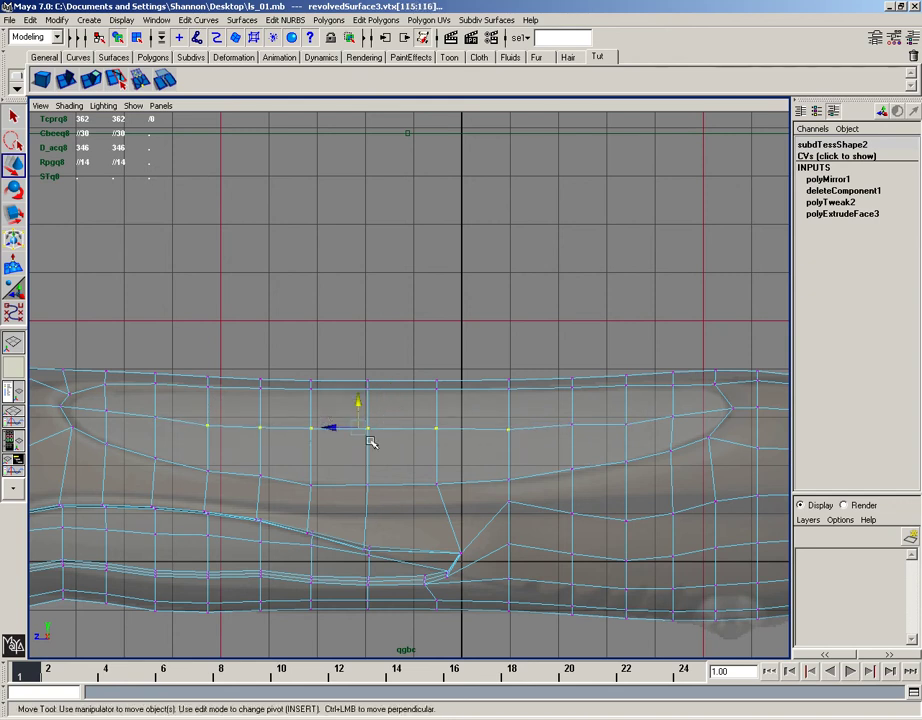
{"action": "left_click_drag", "start_coordinate": [469, 450], "coordinate": [290, 407]}
{"action": "left_click_drag", "start_coordinate": [374, 402], "coordinate": [374, 409]}
- Review the whole handle mesh in object mode, and return to vertex editing close to the groove's pointed tip
{"action": "right_click_drag", "start_coordinate": [313, 434], "coordinate": [354, 416]}
{"action": "middle_click_drag", "start_coordinate": [373, 436], "coordinate": [433, 436], "text": "alt"}
{"action": "left_click", "coordinate": [370, 436]}
{"action": "scroll", "coordinate": [309, 437], "scroll_direction": "down", "scroll_amount": 4}
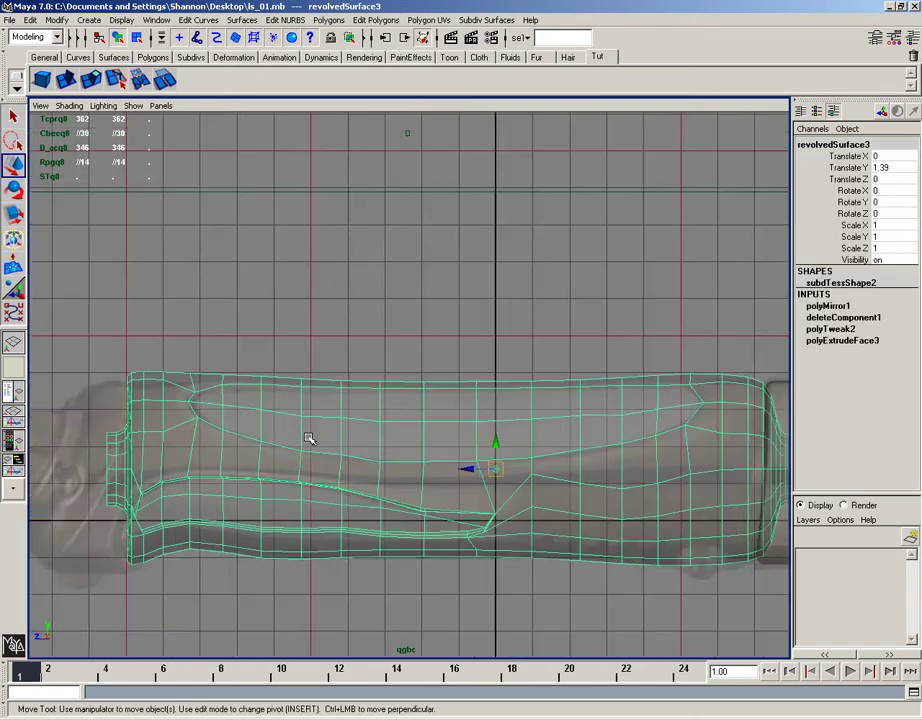
{"action": "right_click_drag", "start_coordinate": [309, 437], "coordinate": [352, 524], "text": "alt"}
{"action": "right_click", "coordinate": [388, 522]}
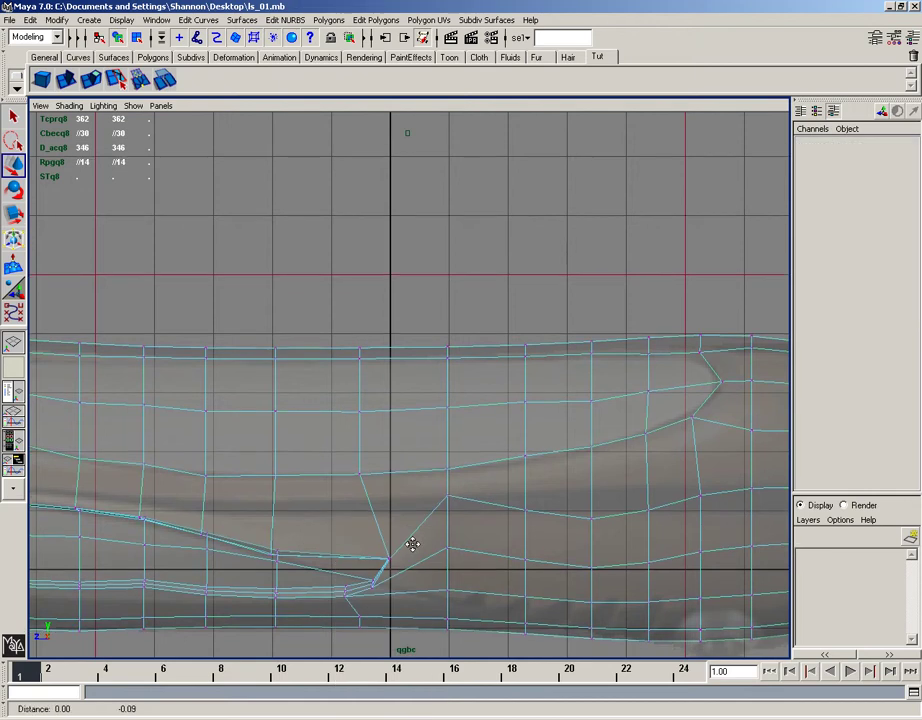
{"action": "middle_click_drag", "start_coordinate": [412, 543], "coordinate": [395, 522], "text": "alt"}
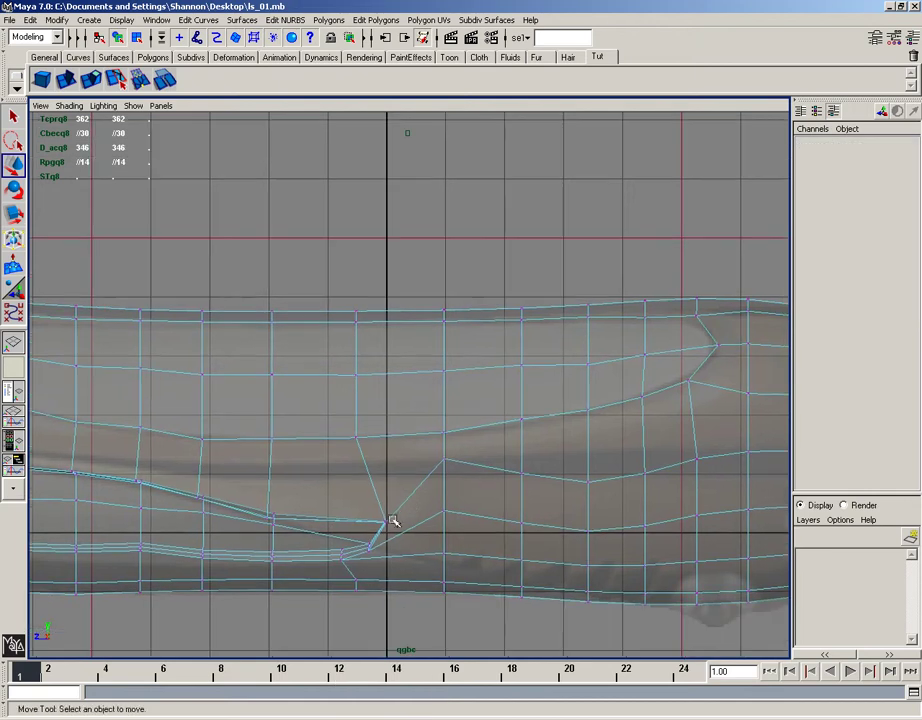
{"action": "left_click", "coordinate": [389, 522]}
{"action": "left_click_drag", "start_coordinate": [389, 522], "coordinate": [386, 485]}
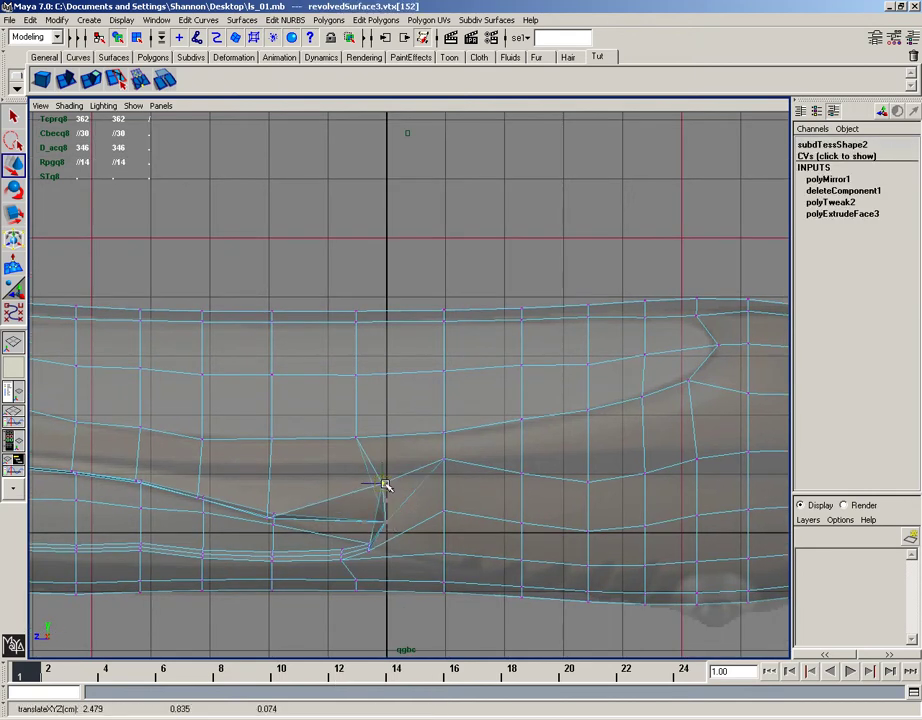
{"action": "left_click", "coordinate": [380, 508]}
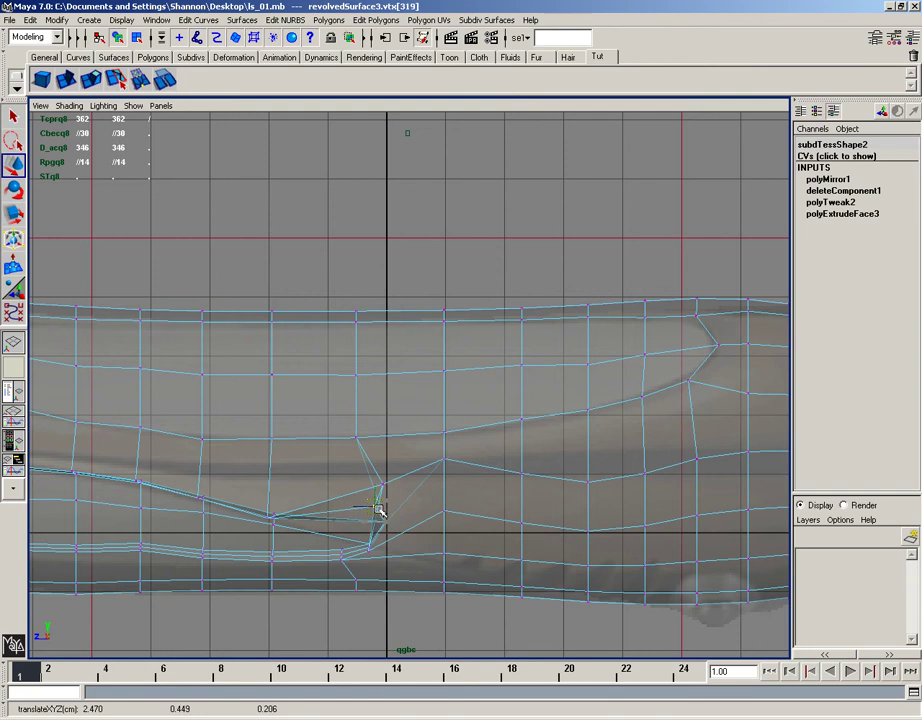
{"action": "left_click", "coordinate": [368, 521]}
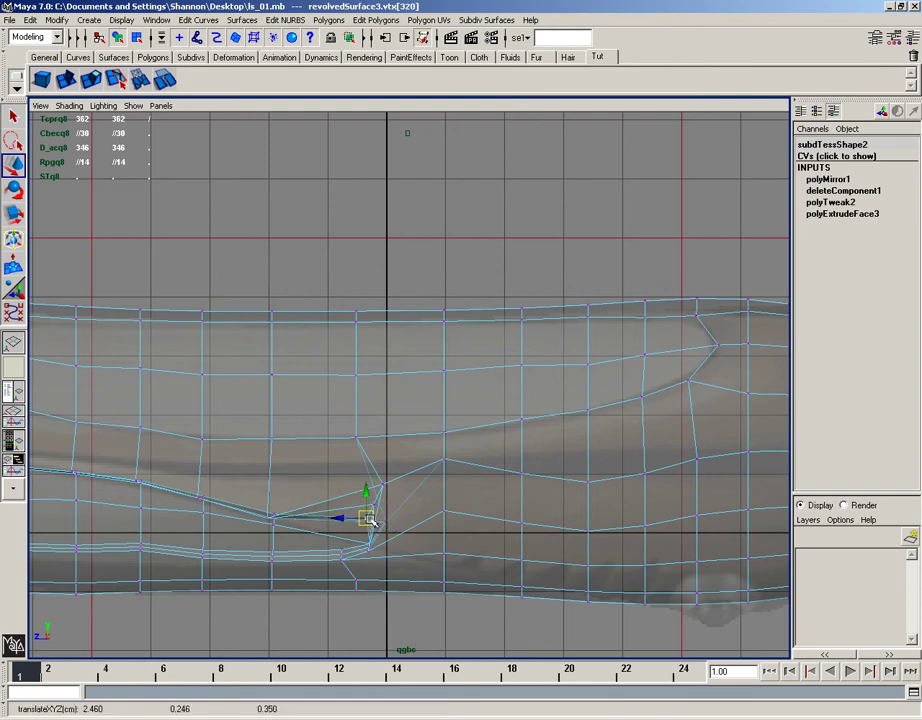
{"action": "key", "text": "space"}
{"action": "key", "text": "ctrl+z"}
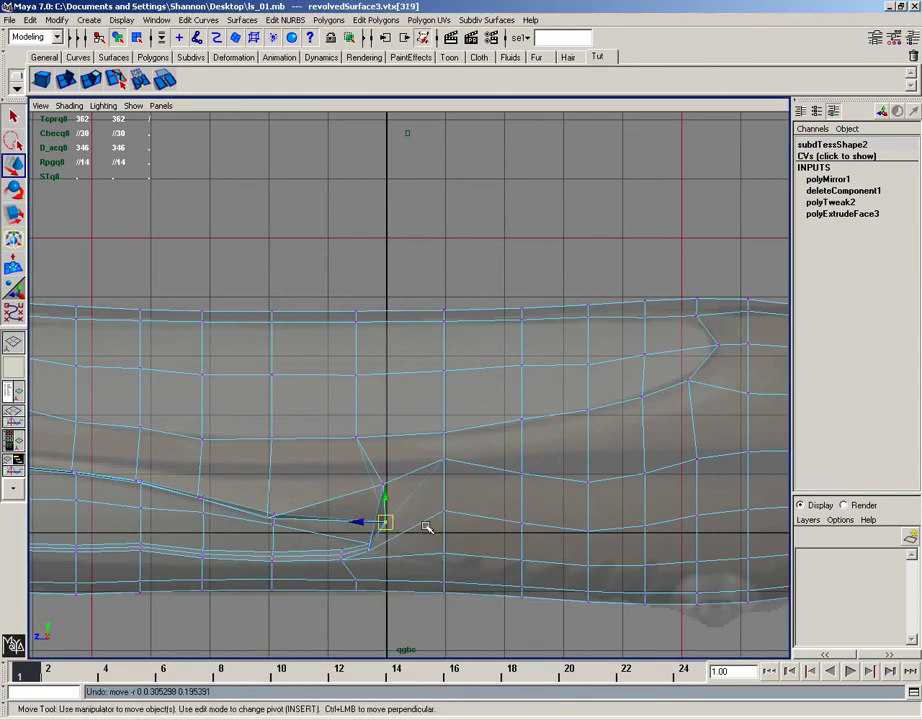
{"action": "key", "text": "ctrl+z"}
{"action": "key", "text": "ctrl+z"}
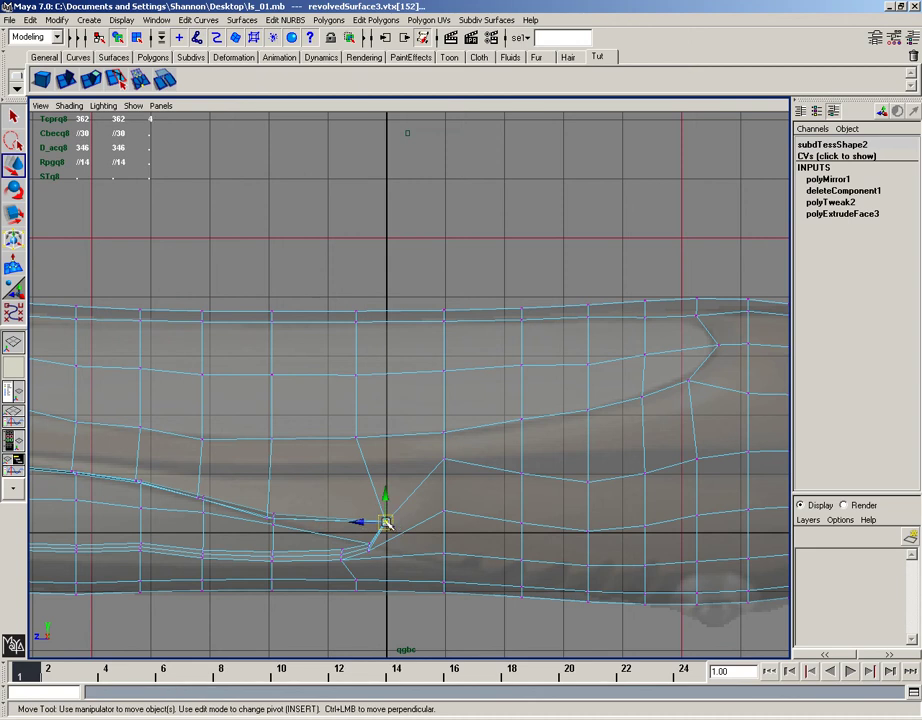
- Pull the groove's upper tip vertices down and forward, and adjust the neighbouring edge vertices into a straight taper
{"action": "left_click_drag", "start_coordinate": [386, 522], "coordinate": [344, 537]}
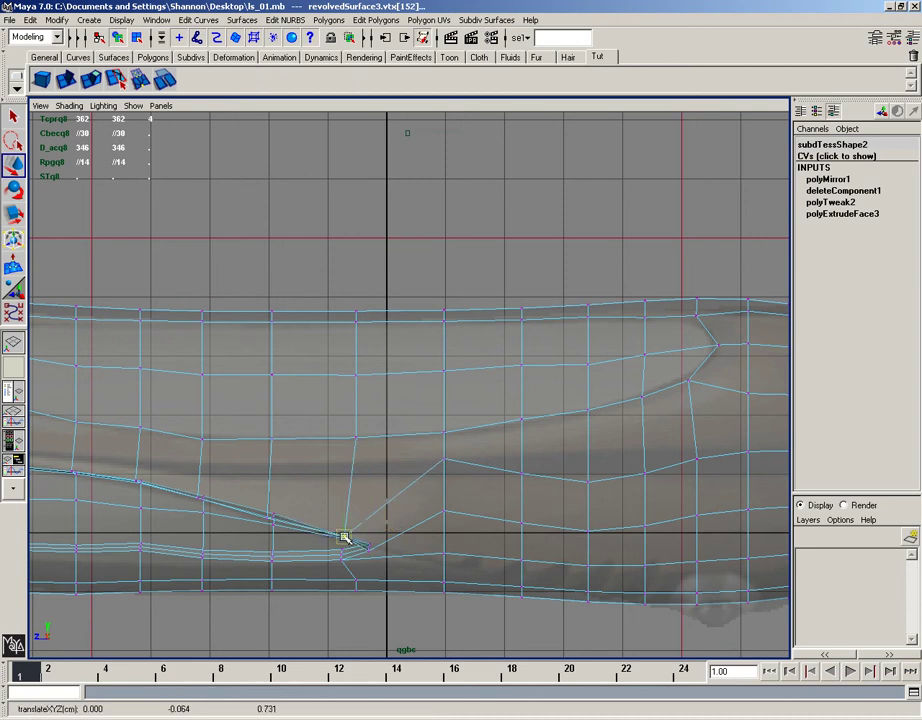
{"action": "left_click_drag", "start_coordinate": [269, 519], "coordinate": [272, 516]}
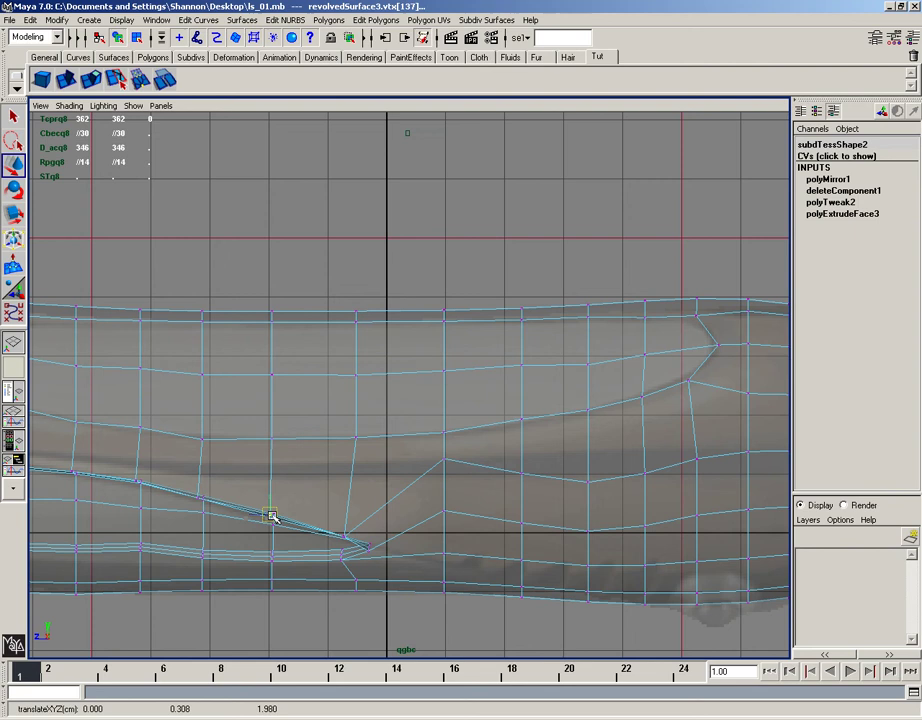
{"action": "left_click", "coordinate": [198, 500]}
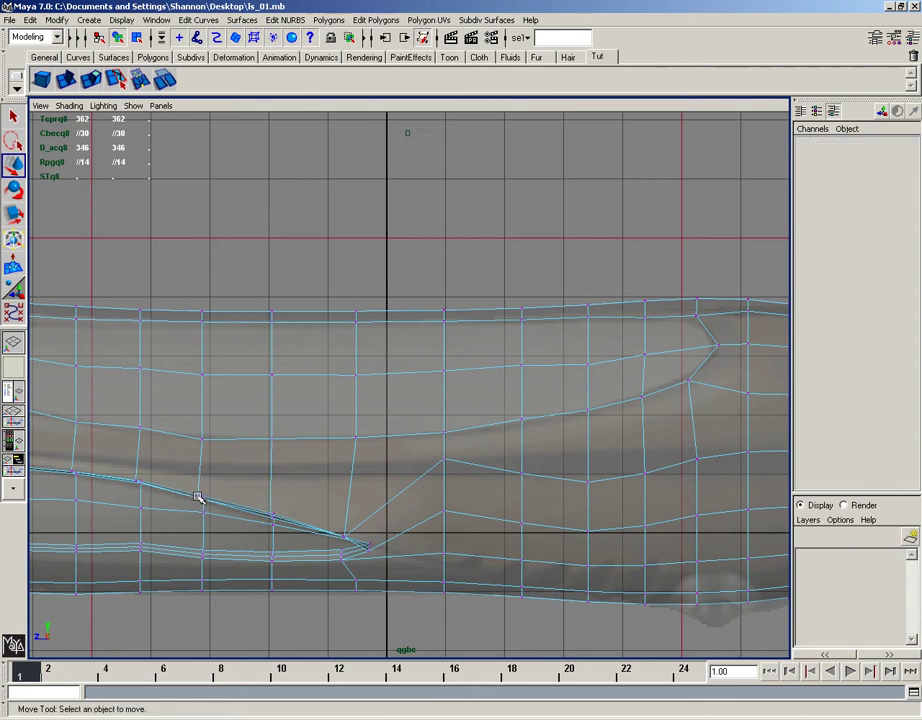
{"action": "left_click", "coordinate": [198, 497]}
- Select all faces of the long inset on the handle's side, from end to end, excluding the stray faces below it
{"action": "middle_click_drag", "start_coordinate": [250, 445], "coordinate": [408, 428], "text": "alt"}
{"action": "mouse_move", "coordinate": [305, 477]}
{"action": "right_mouse_down"}
{"action": "mouse_move", "coordinate": [307, 469]}
{"action": "mouse_move", "coordinate": [302, 500]}
{"action": "right_mouse_up"}
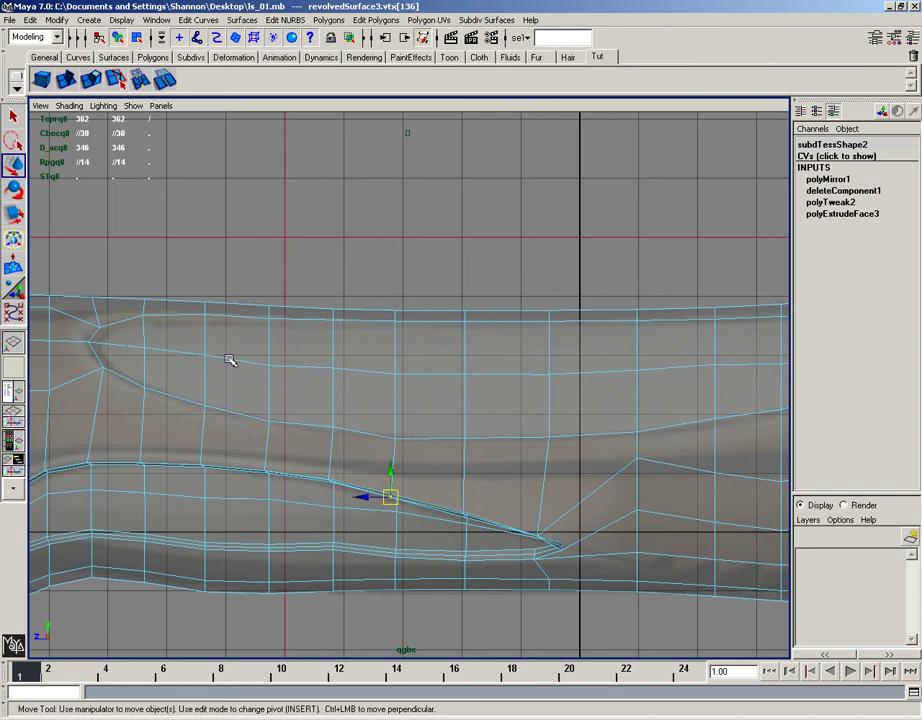
{"action": "left_click_drag", "start_coordinate": [564, 392], "coordinate": [562, 393]}
{"action": "middle_click_drag", "start_coordinate": [545, 395], "coordinate": [488, 396], "text": "alt"}
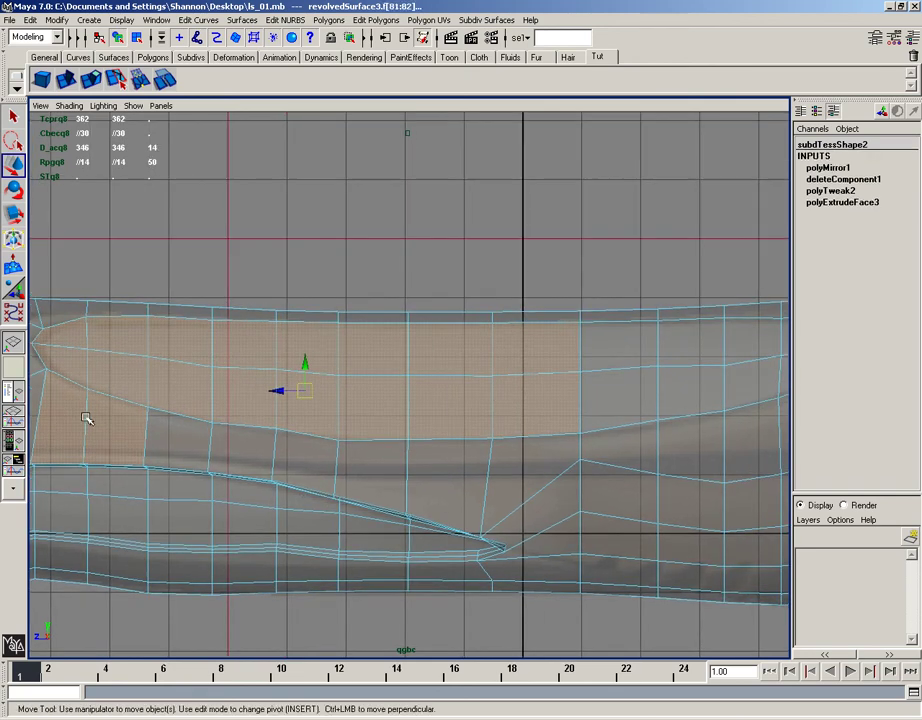
{"action": "left_click_drag", "start_coordinate": [108, 423], "coordinate": [72, 432], "text": "ctrl"}
{"action": "middle_click_drag", "start_coordinate": [636, 373], "coordinate": [354, 384], "text": "alt"}
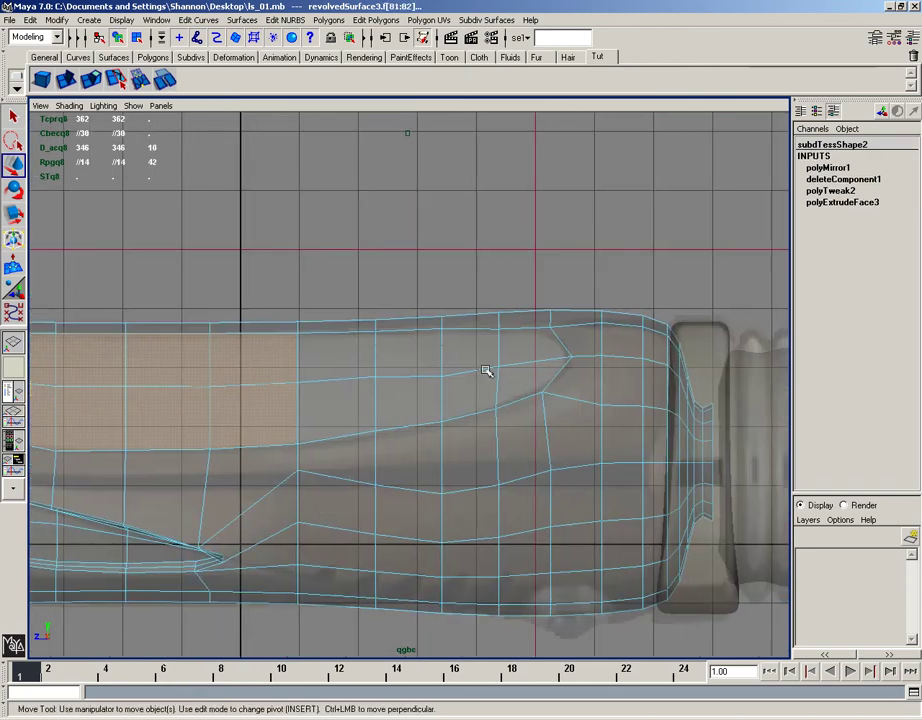
{"action": "left_click", "coordinate": [519, 374], "text": "shift"}
{"action": "left_click_drag", "start_coordinate": [346, 399], "coordinate": [394, 391], "text": "shift"}
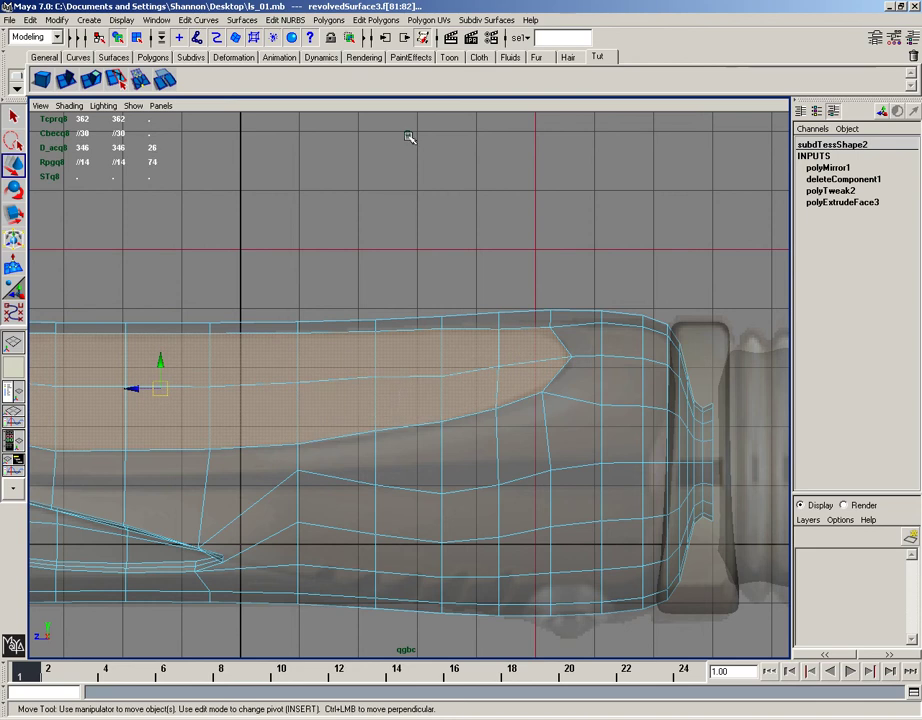
- Change to the perspective view and turn off X-ray shading for the selected inset faces
{"action": "key", "text": "space"}
{"action": "left_click", "coordinate": [240, 310]}
{"action": "left_click_drag", "start_coordinate": [243, 288], "coordinate": [249, 256]}
{"action": "left_click_drag", "start_coordinate": [282, 305], "coordinate": [323, 329], "text": "alt"}
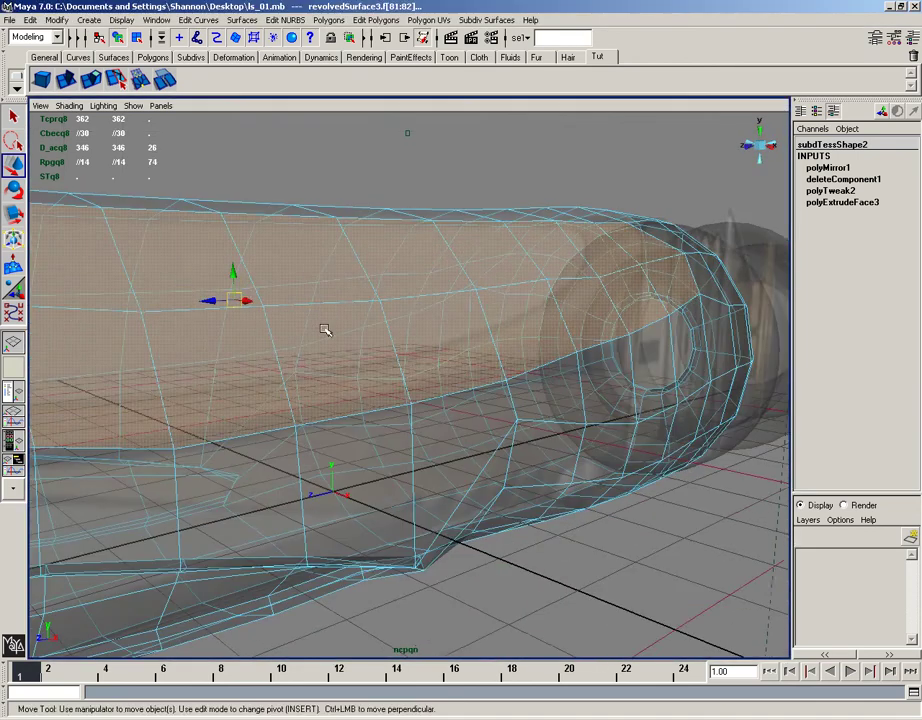
{"action": "left_click", "coordinate": [69, 105]}
{"action": "left_click", "coordinate": [85, 258]}
- Extrude the selected inset faces inward to a local Z translation of about -0.137, with 2 divisions
{"action": "left_click", "coordinate": [90, 80]}
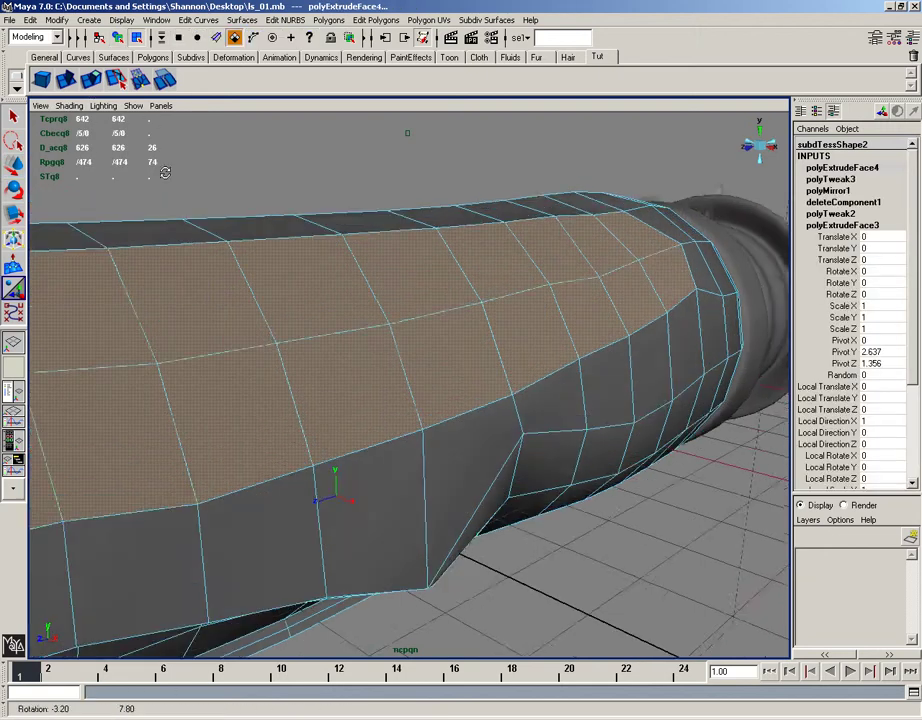
{"action": "left_click_drag", "start_coordinate": [150, 180], "coordinate": [160, 279], "text": "alt"}
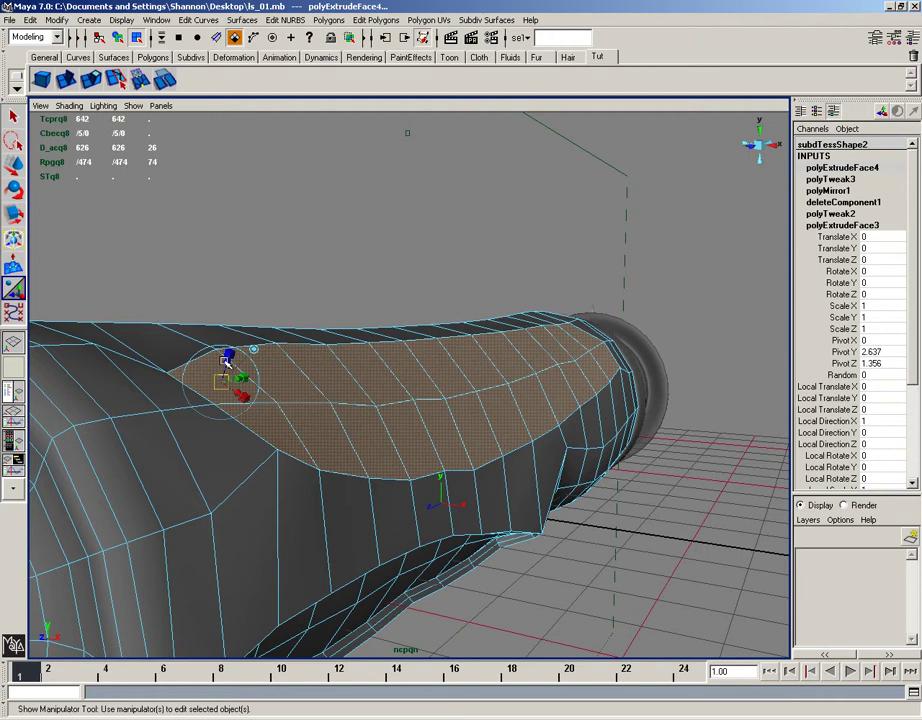
{"action": "left_click_drag", "start_coordinate": [228, 358], "coordinate": [220, 375]}
{"action": "scroll", "coordinate": [908, 380], "scroll_direction": "down", "scroll_amount": 4}
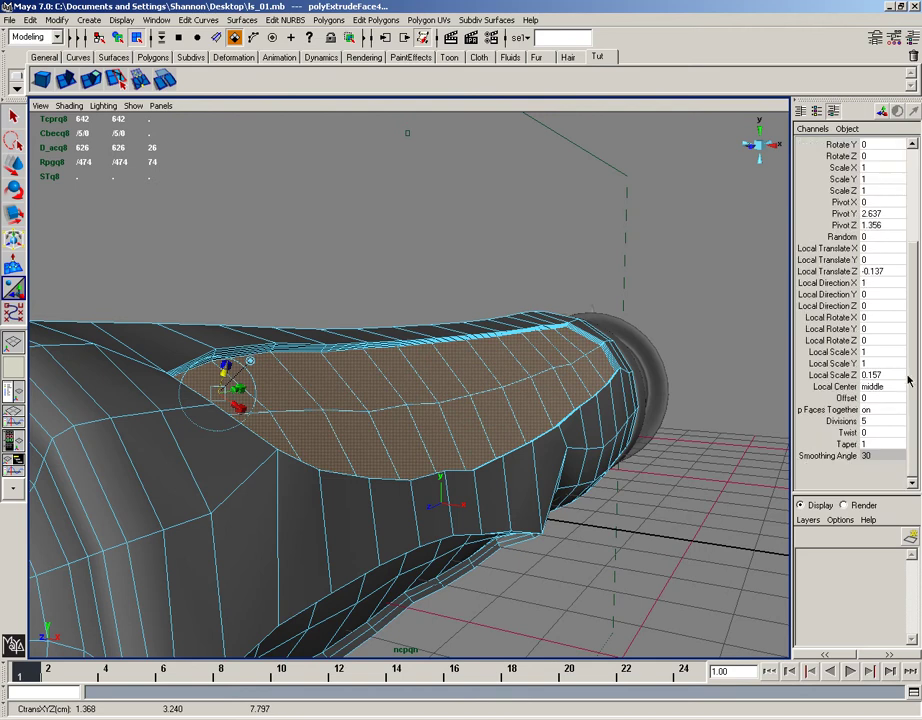
{"action": "left_click", "coordinate": [866, 421]}
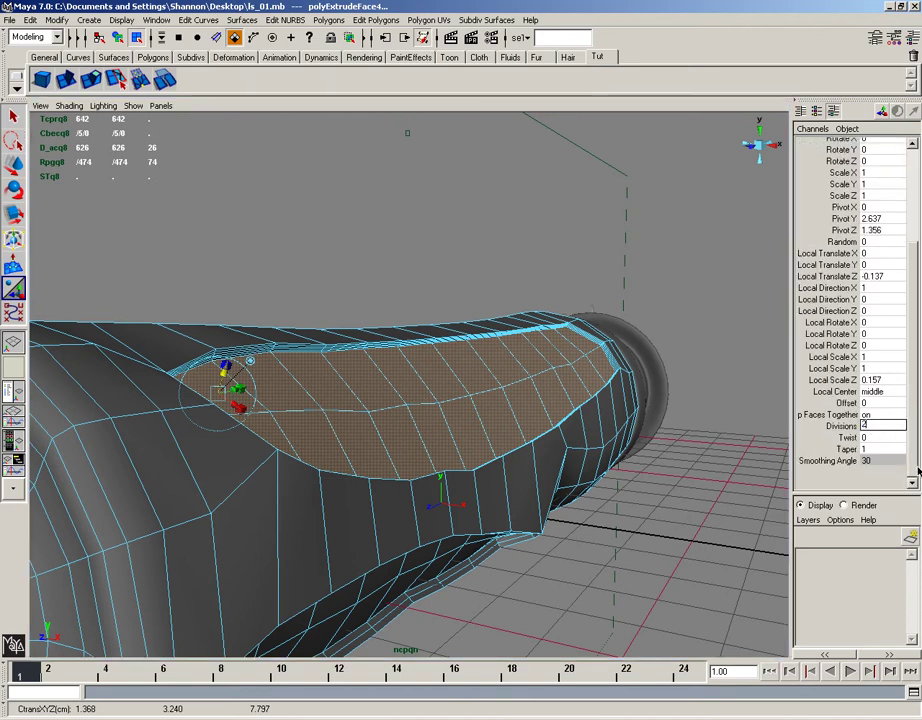
{"action": "key", "text": "Return"}
- Return the handle to object mode and convert the polygon mesh to a subdivision surface
{"action": "right_click_drag", "start_coordinate": [415, 361], "coordinate": [459, 333]}
{"action": "left_click", "coordinate": [455, 280]}
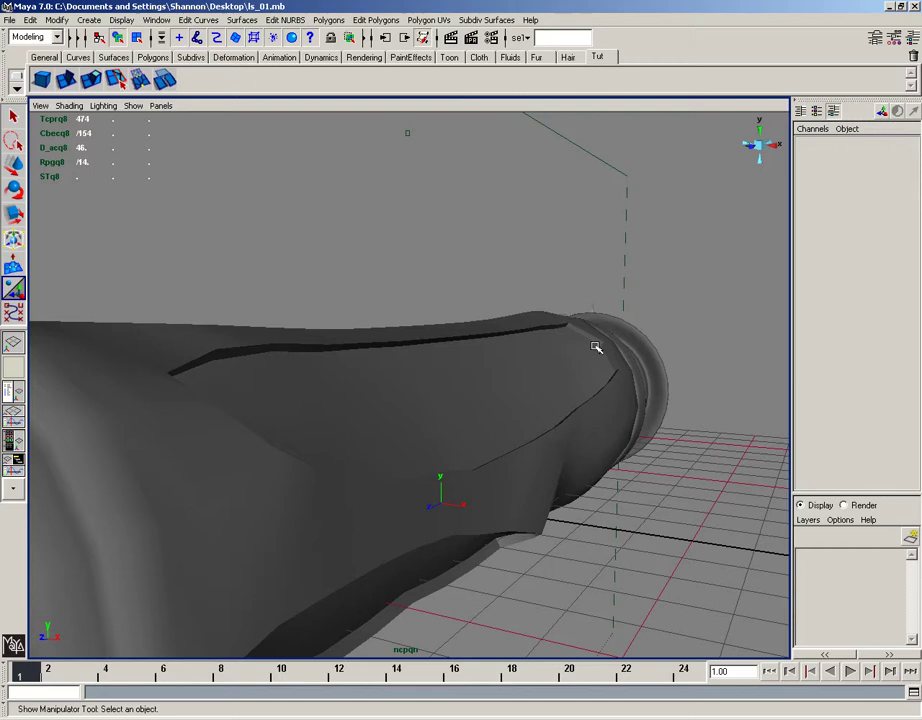
{"action": "left_click_drag", "start_coordinate": [596, 347], "coordinate": [530, 402], "text": "alt"}
{"action": "left_click", "coordinate": [452, 388]}
{"action": "key", "text": "ctrl+grave"}
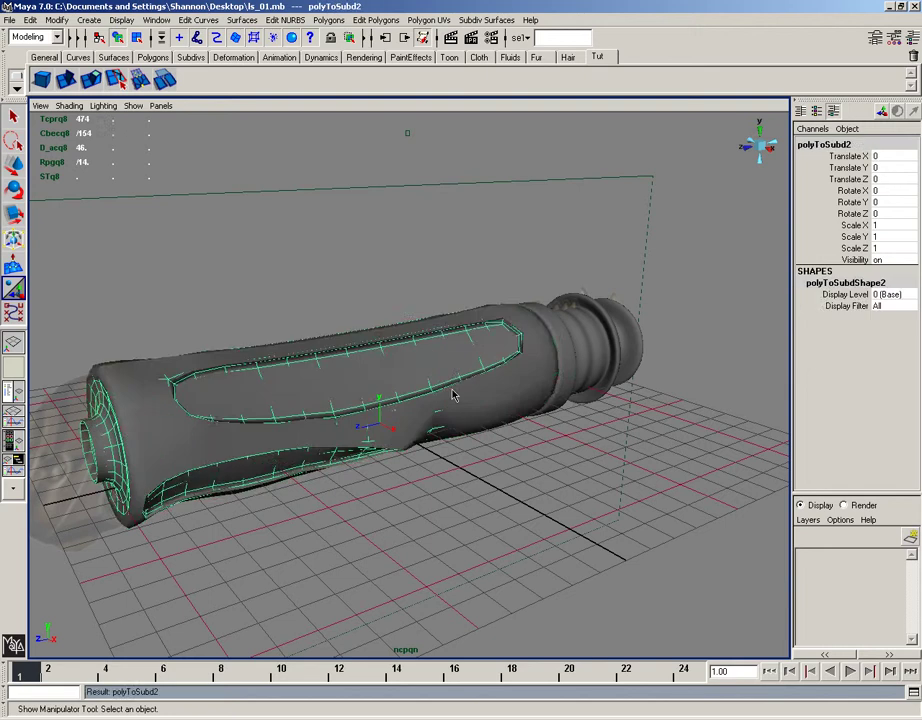
- Display the converted handle at the finest smoothness and clear the selection
{"action": "left_click", "coordinate": [163, 423]}
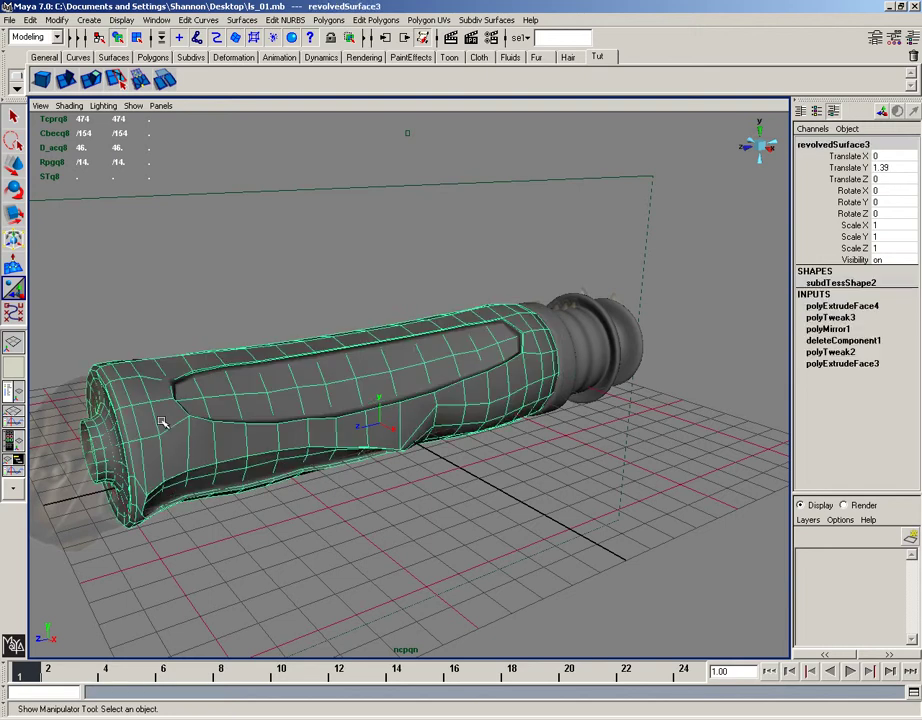
{"action": "key", "text": "q"}
{"action": "left_click", "coordinate": [217, 408]}
{"action": "left_click", "coordinate": [172, 427]}
{"action": "key", "text": "3"}
{"action": "left_click", "coordinate": [375, 398]}
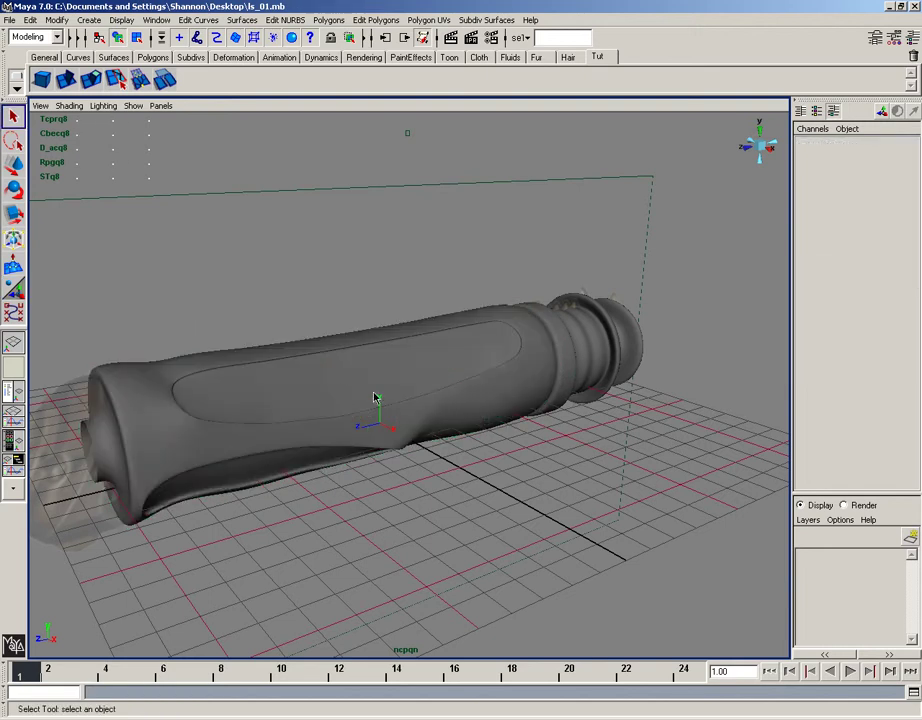
- Move the lower vertices at the tips of both grooves forward along the handle, editing the polygon proxy
{"action": "left_click_drag", "start_coordinate": [375, 398], "coordinate": [284, 357], "text": "alt"}
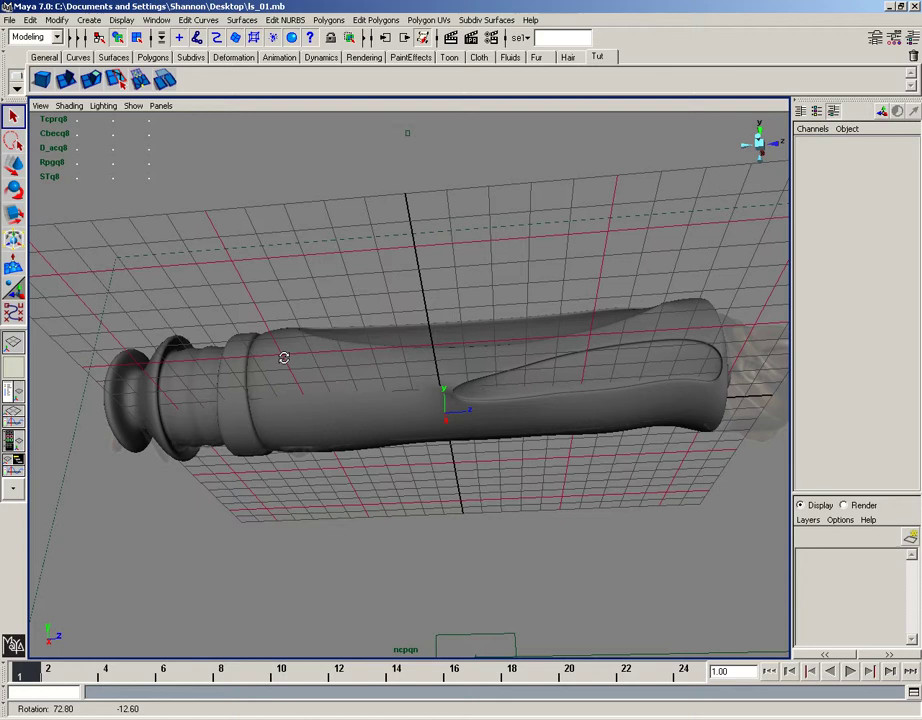
{"action": "right_click_drag", "start_coordinate": [284, 357], "coordinate": [520, 458], "text": "alt"}
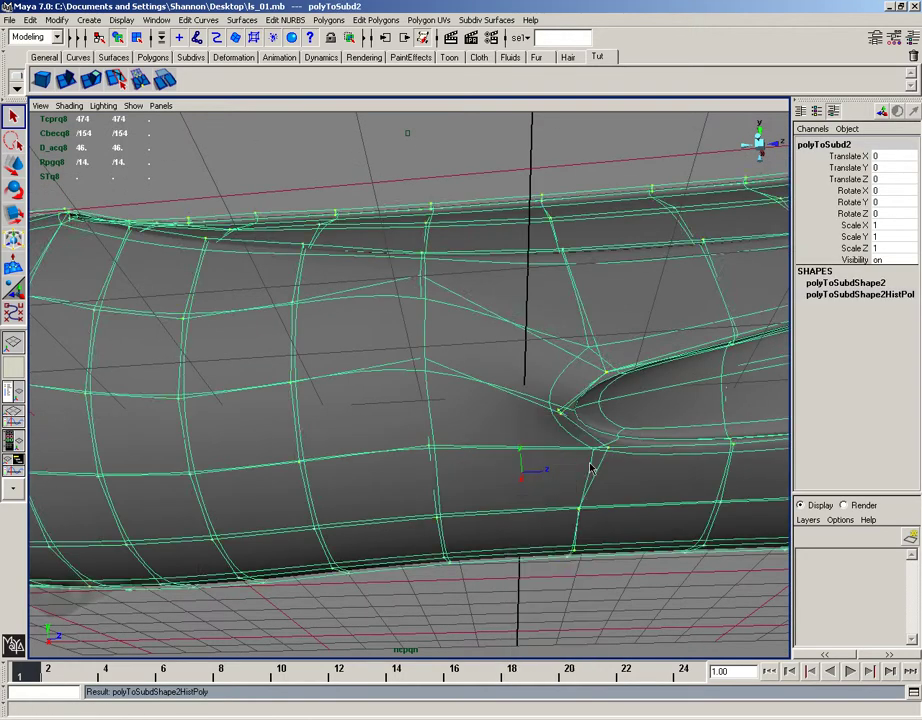
{"action": "left_click_drag", "start_coordinate": [590, 466], "coordinate": [391, 510], "text": "alt"}
{"action": "left_click", "coordinate": [503, 543]}
{"action": "key", "text": "r"}
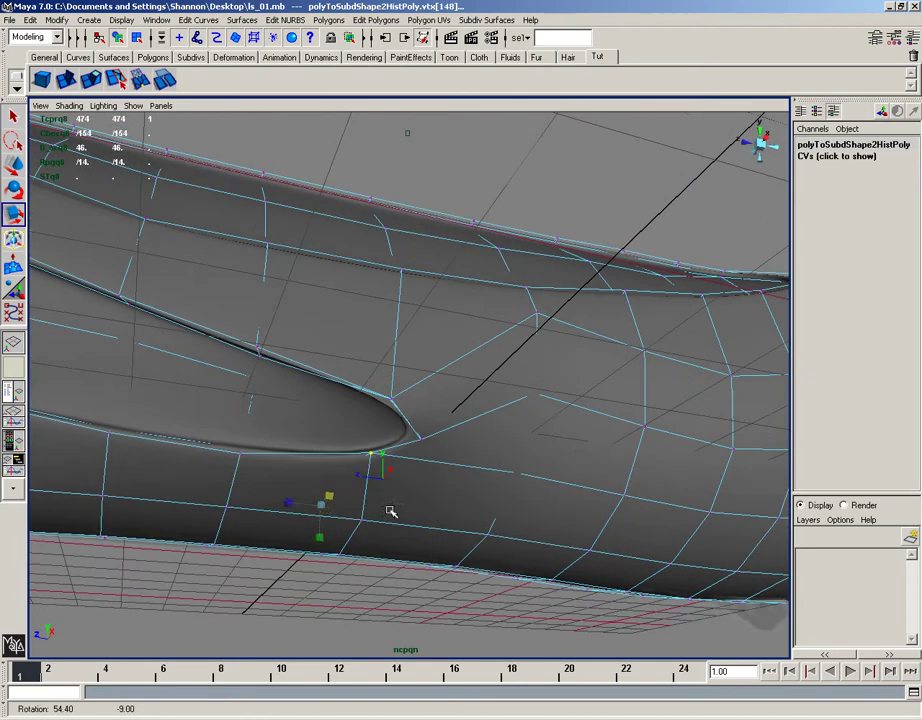
{"action": "key", "text": "w"}
{"action": "left_click_drag", "start_coordinate": [318, 484], "coordinate": [447, 488]}
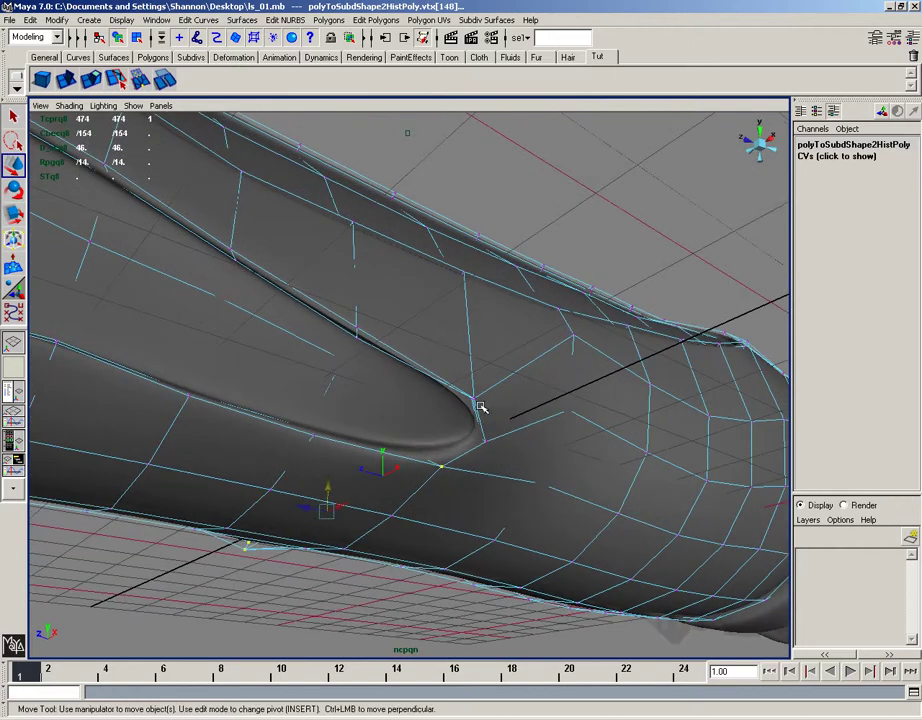
- Select the short edges closing both groove tips and scale them across the handle's width
{"action": "key", "text": "F8"}
{"action": "left_click_drag", "start_coordinate": [480, 434], "coordinate": [461, 442], "text": "alt"}
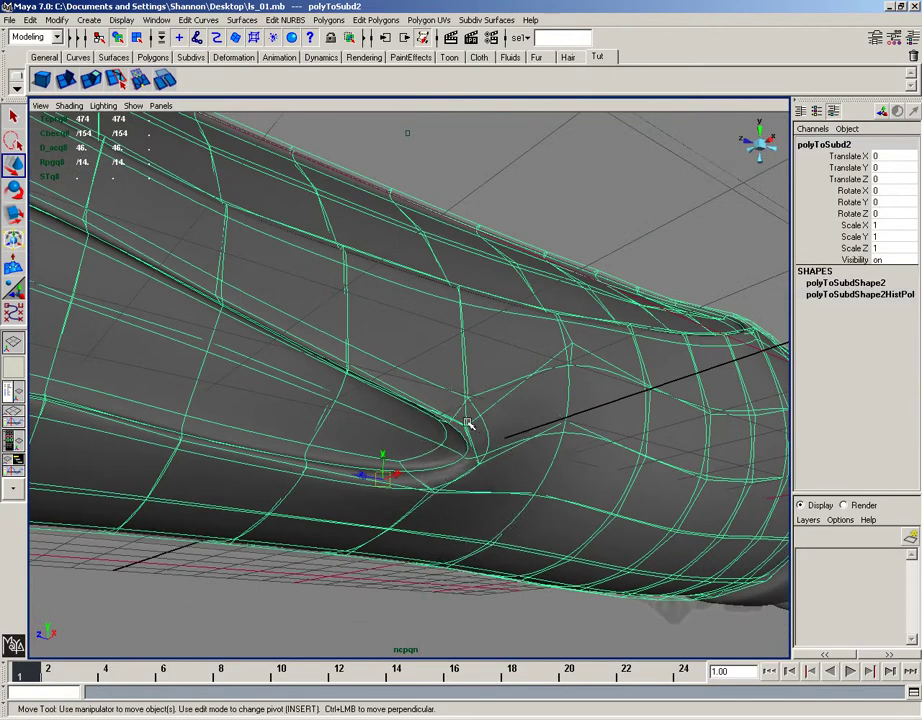
{"action": "right_click_drag", "start_coordinate": [468, 424], "coordinate": [445, 415]}
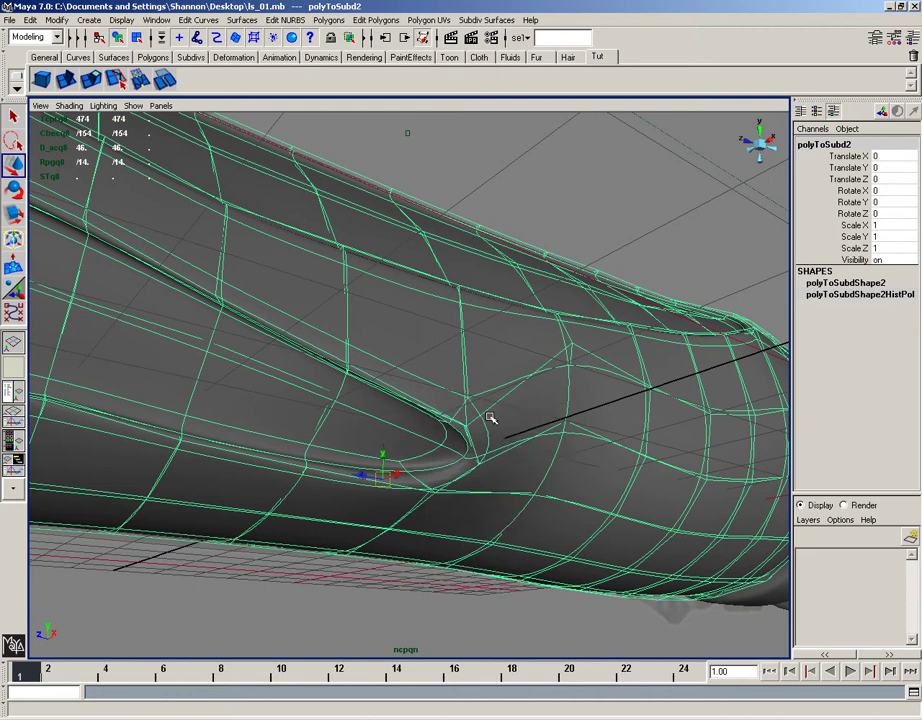
{"action": "left_click_drag", "start_coordinate": [457, 469], "coordinate": [405, 451], "text": "alt"}
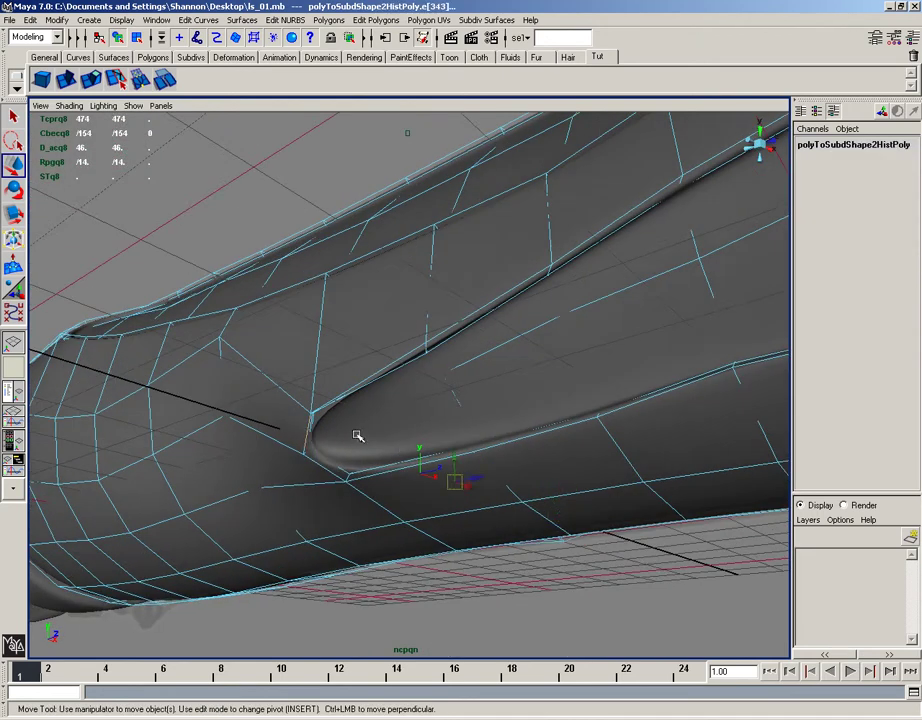
{"action": "key", "text": "r"}
{"action": "left_click_drag", "start_coordinate": [457, 484], "coordinate": [313, 452]}
- Scale the vertices just beyond both groove tips closer together across the handle's width
{"action": "right_click_drag", "start_coordinate": [313, 452], "coordinate": [262, 447]}
{"action": "left_click_drag", "start_coordinate": [262, 447], "coordinate": [300, 424], "text": "alt"}
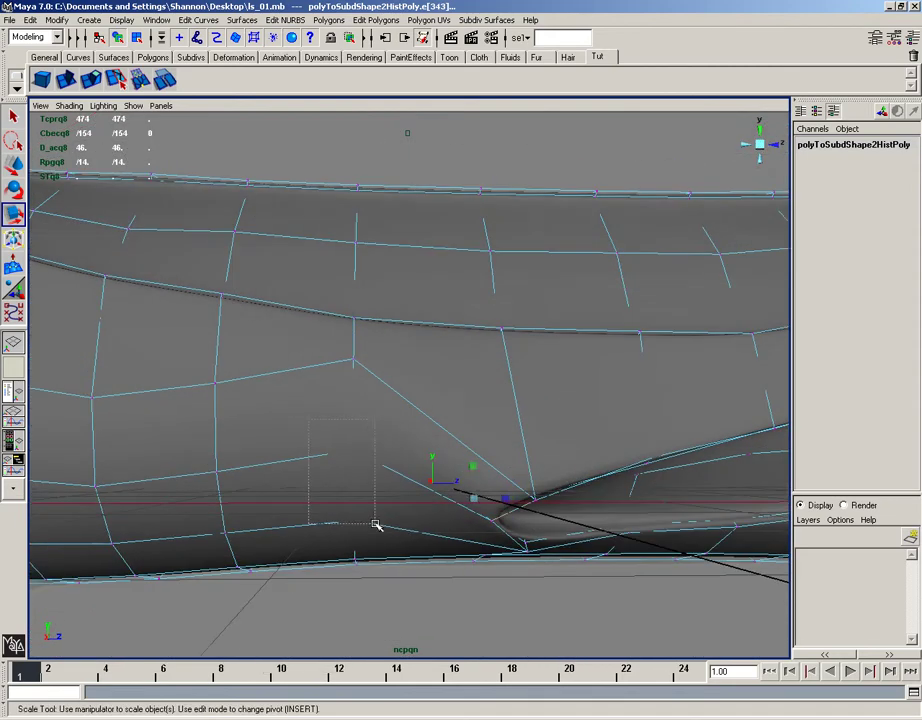
{"action": "left_click_drag", "start_coordinate": [376, 524], "coordinate": [297, 514]}
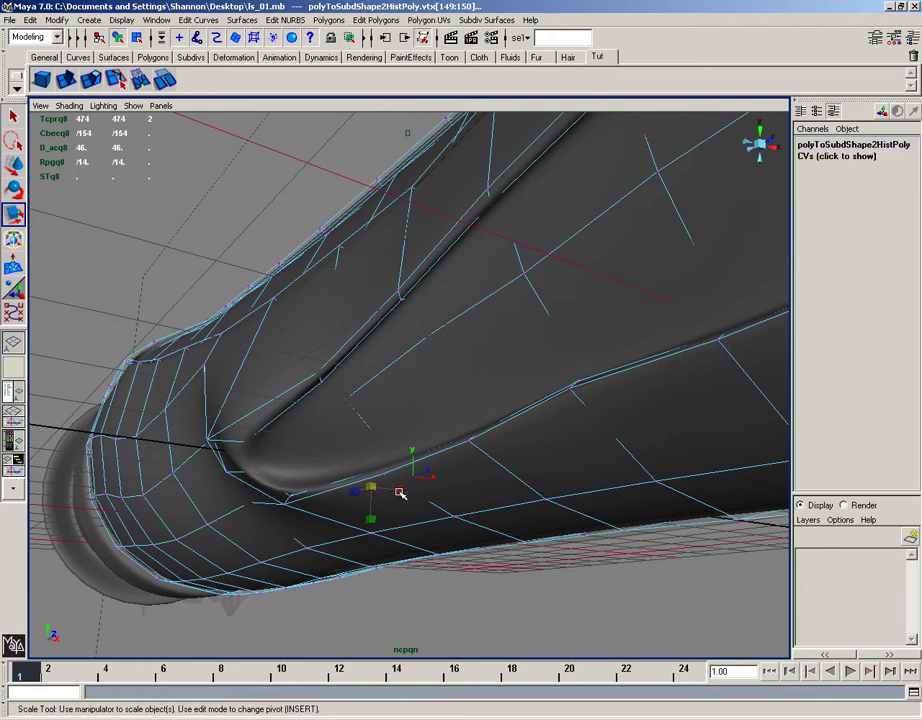
{"action": "left_click_drag", "start_coordinate": [399, 493], "coordinate": [360, 467]}
- Scale the pair of lower vertices at the groove tips across the handle's width
{"action": "left_click_drag", "start_coordinate": [364, 364], "coordinate": [395, 420], "text": "alt"}
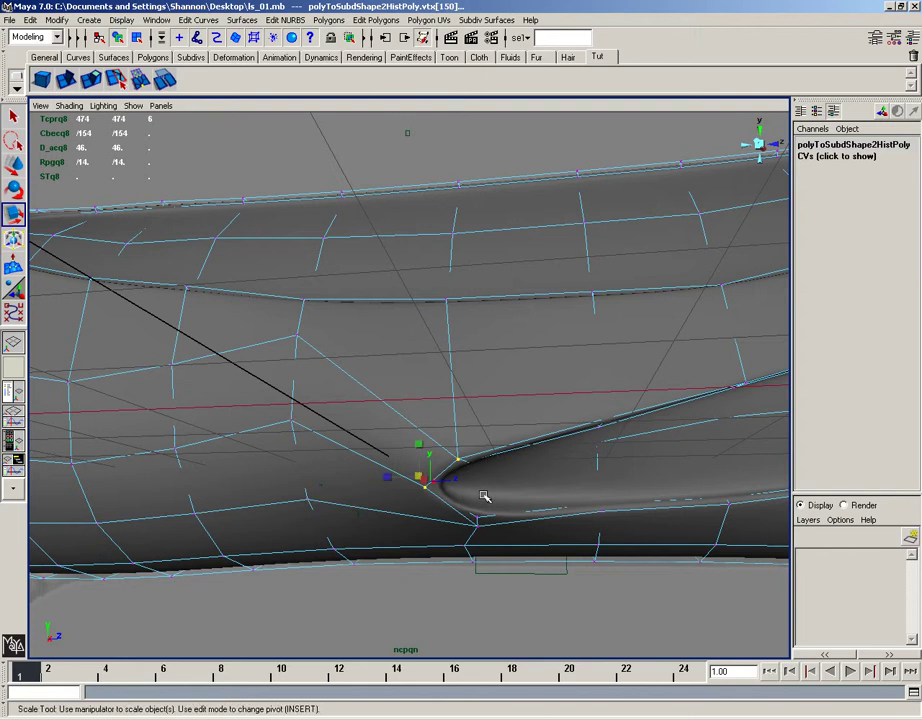
{"action": "left_click_drag", "start_coordinate": [486, 498], "coordinate": [372, 435], "text": "alt"}
{"action": "key", "text": "w"}
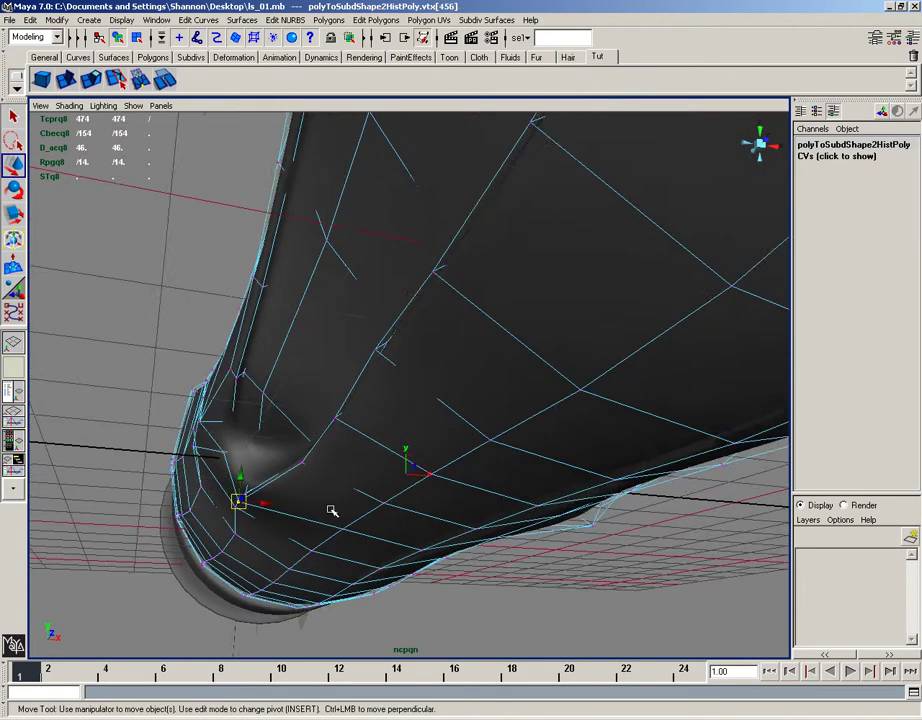
{"action": "left_click_drag", "start_coordinate": [332, 511], "coordinate": [311, 510], "text": "alt"}
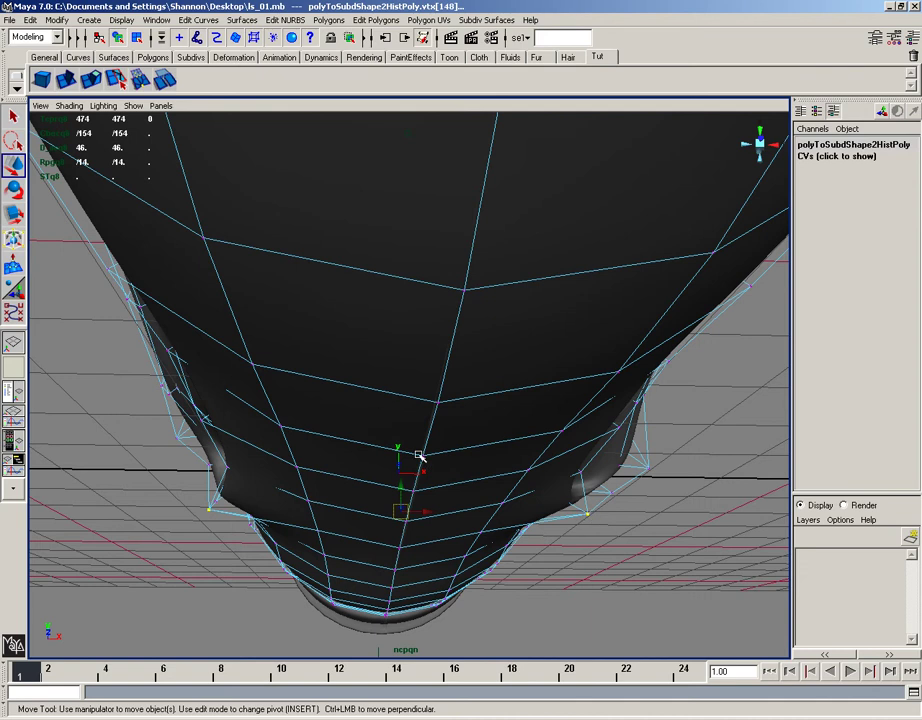
{"action": "key", "text": "r"}
{"action": "left_click_drag", "start_coordinate": [434, 510], "coordinate": [311, 482]}
- Try moving single vertices at one groove's tip, and undo these moves
{"action": "key", "text": "w"}
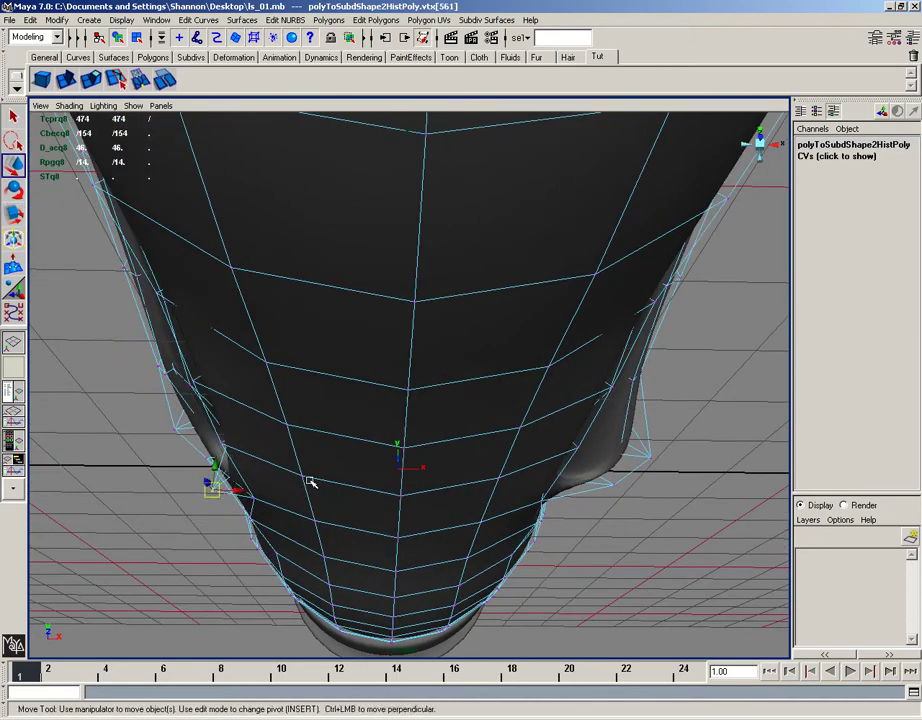
{"action": "left_click_drag", "start_coordinate": [212, 488], "coordinate": [241, 530]}
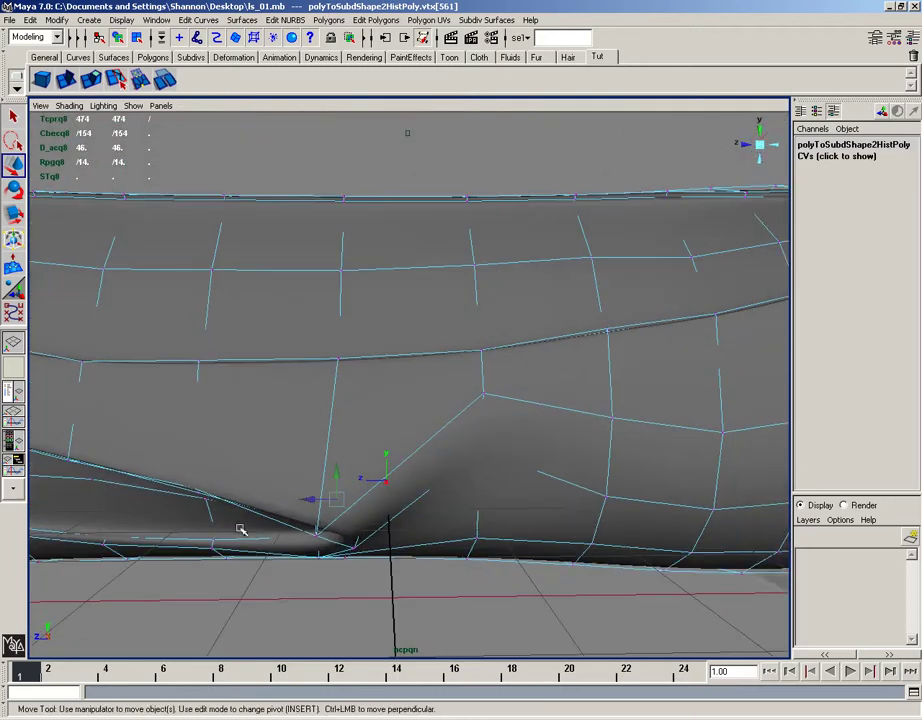
{"action": "left_click_drag", "start_coordinate": [322, 533], "coordinate": [368, 443], "text": "alt"}
{"action": "mouse_move", "coordinate": [275, 437]}
{"action": "left_mouse_down", "text": "alt"}
{"action": "mouse_move", "coordinate": [403, 453]}
{"action": "mouse_move", "coordinate": [394, 440]}
{"action": "mouse_move", "coordinate": [288, 428]}
{"action": "left_mouse_up", "text": "alt"}
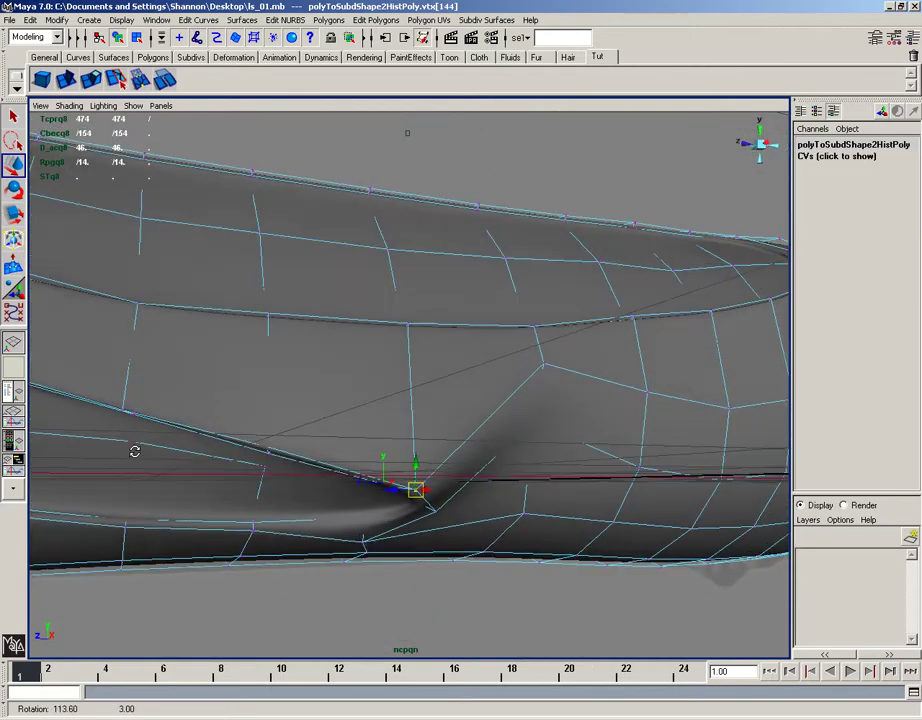
{"action": "left_click_drag", "start_coordinate": [135, 451], "coordinate": [513, 405], "text": "alt"}
{"action": "key", "text": "z"}
{"action": "key", "text": "z"}
{"action": "key", "text": "z"}
{"action": "key", "text": "z"}
{"action": "key", "text": "z"}
- Scale the outer tip vertices of both grooves inward across the width and shift them slightly along the handle
{"action": "left_click", "coordinate": [169, 455]}
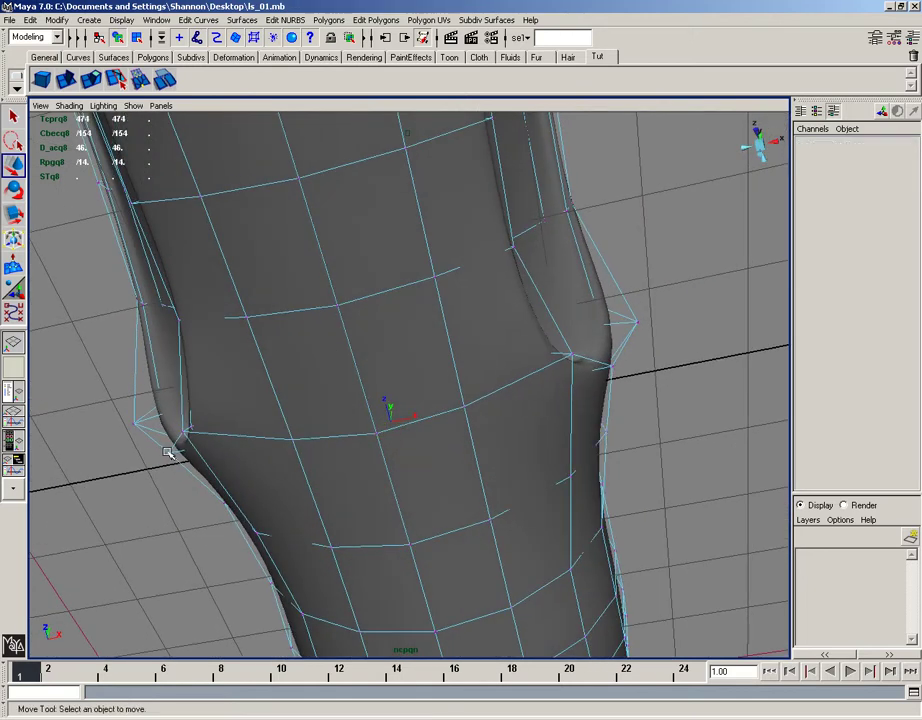
{"action": "left_click_drag", "start_coordinate": [175, 465], "coordinate": [122, 418]}
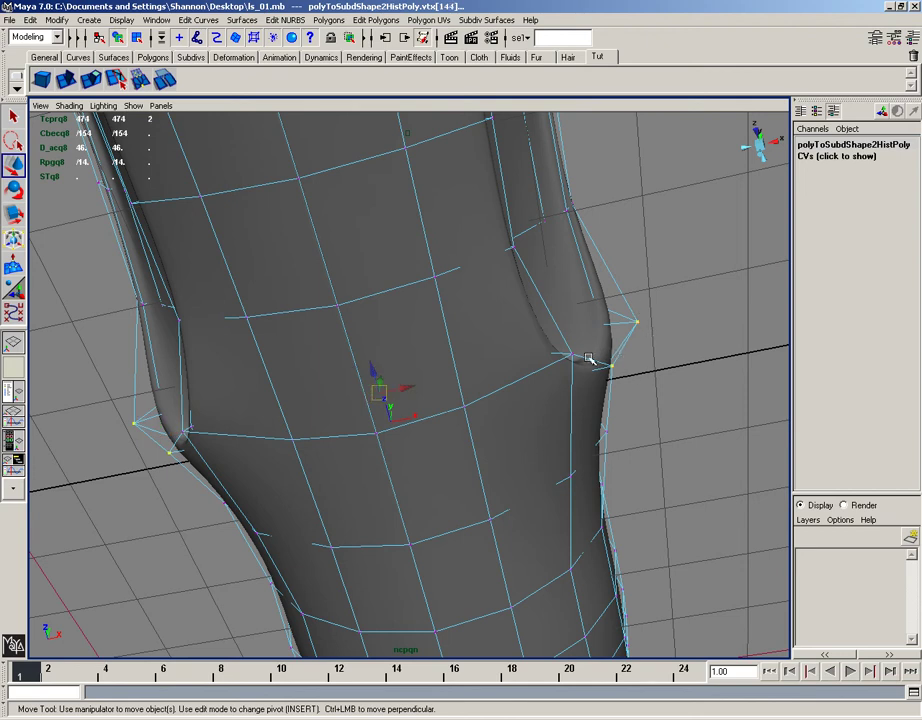
{"action": "key", "text": "r"}
{"action": "left_click_drag", "start_coordinate": [416, 388], "coordinate": [412, 391]}
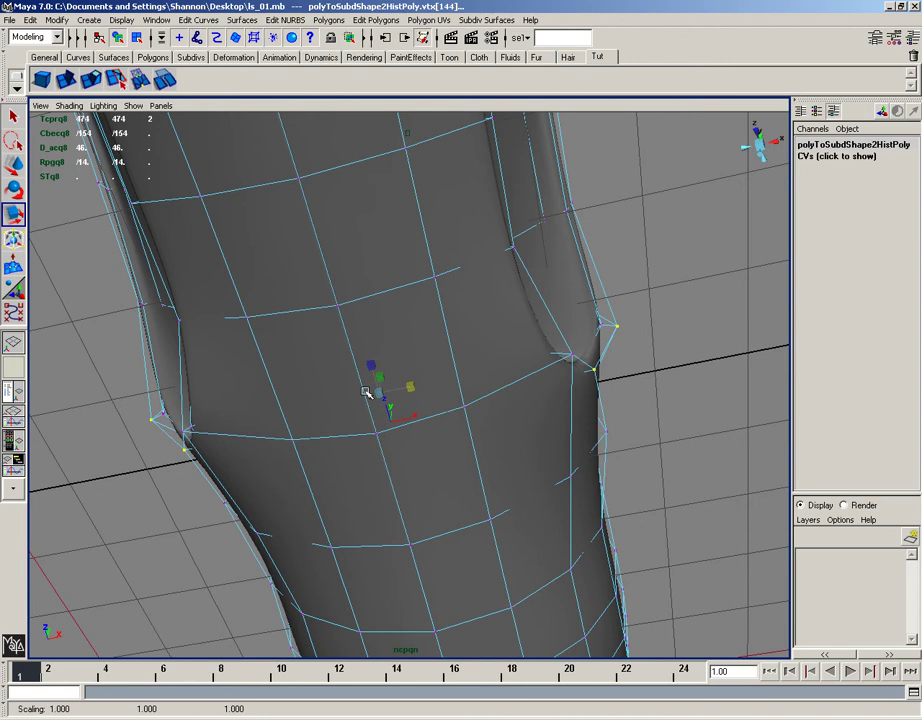
{"action": "key", "text": "w"}
{"action": "left_click_drag", "start_coordinate": [430, 397], "coordinate": [370, 453], "text": "alt"}
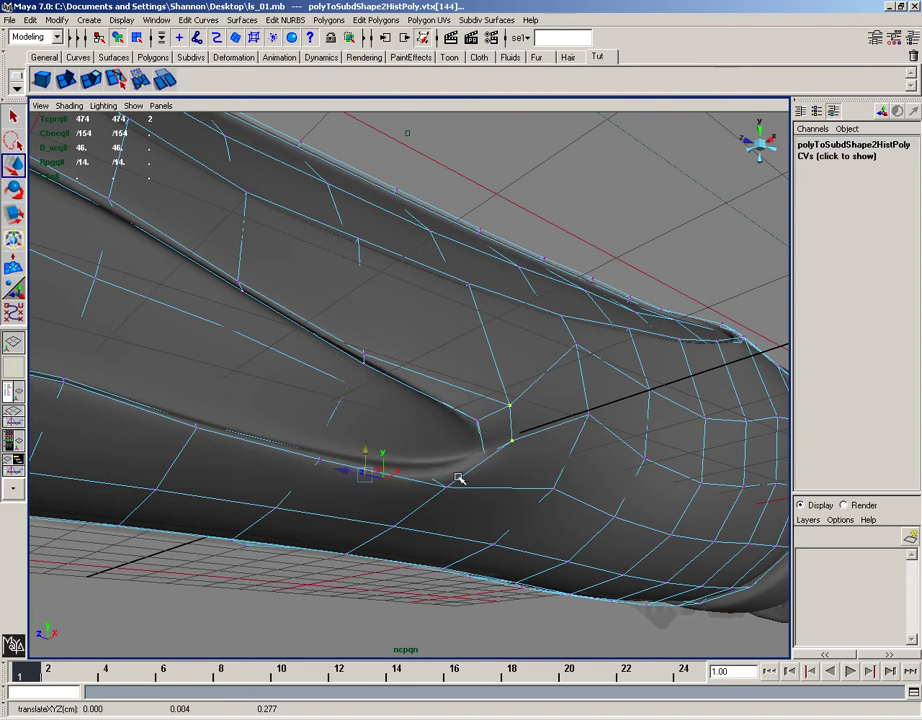
- Lower the pair of underside vertices beside the groove tips slightly and return to object mode
{"action": "left_click_drag", "start_coordinate": [445, 490], "coordinate": [359, 488], "text": "alt"}
{"action": "key", "text": "r"}
{"action": "key", "text": "w"}
{"action": "left_click", "coordinate": [446, 508]}
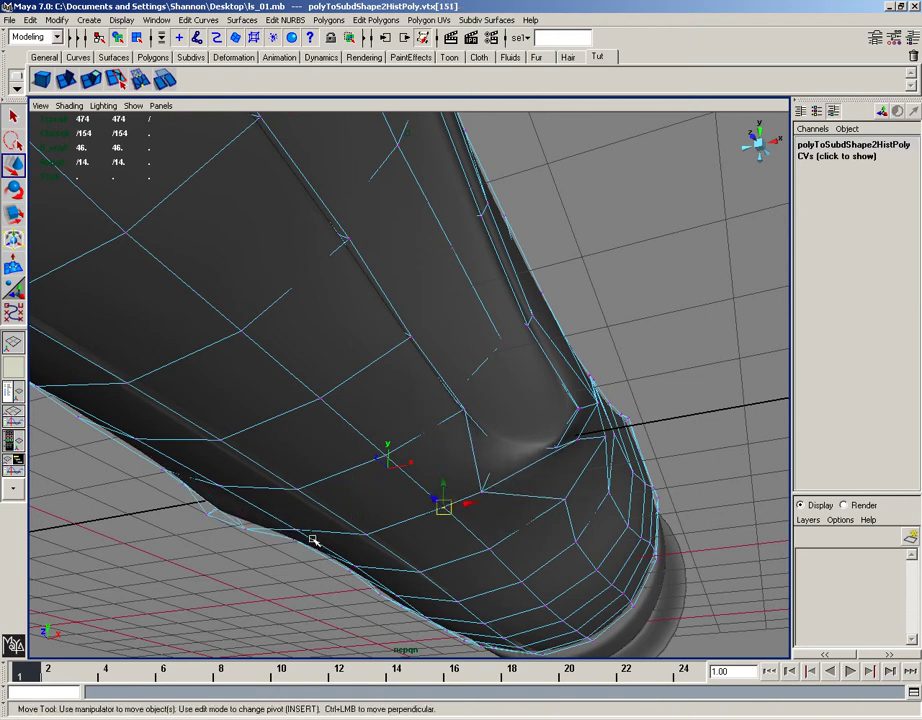
{"action": "left_click_drag", "start_coordinate": [375, 497], "coordinate": [370, 504]}
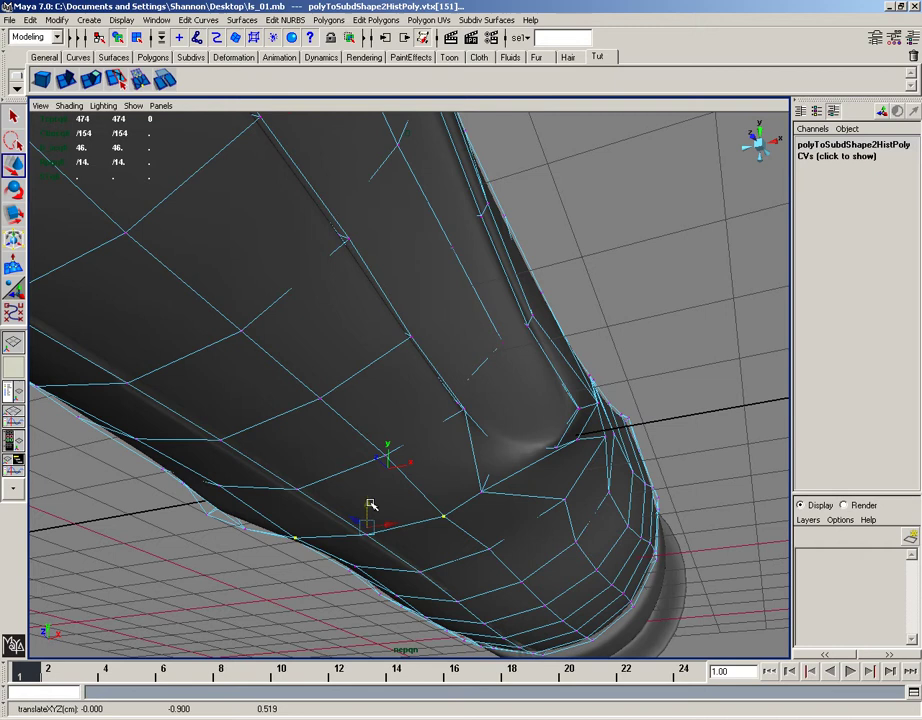
{"action": "key", "text": "F8"}
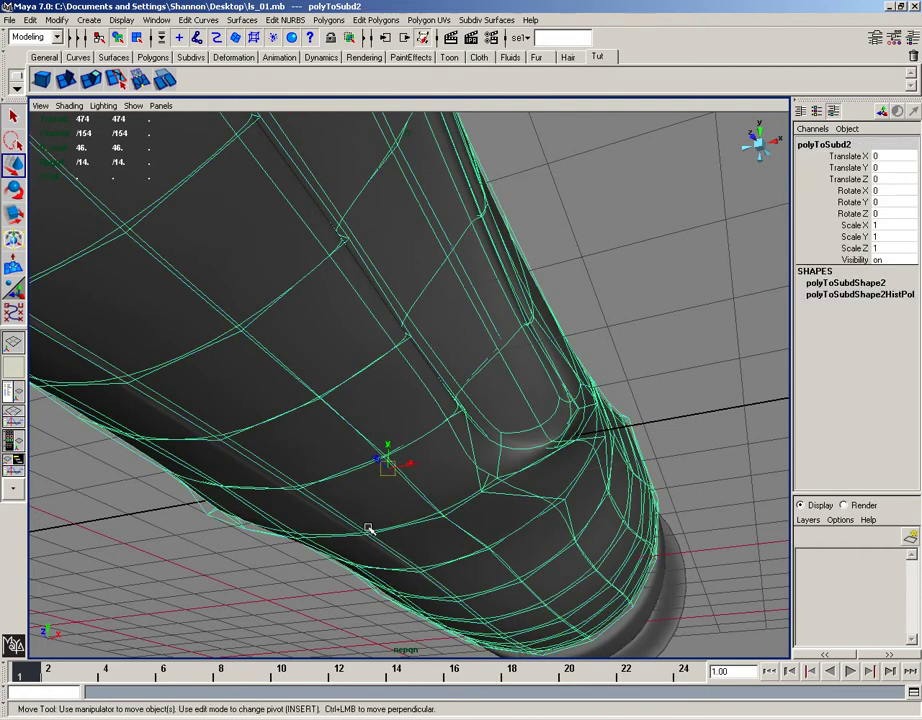
{"action": "left_click_drag", "start_coordinate": [438, 445], "coordinate": [333, 474], "text": "alt"}
{"action": "middle_click_drag", "start_coordinate": [252, 450], "coordinate": [308, 460], "text": "alt"}
{"action": "left_click_drag", "start_coordinate": [310, 462], "coordinate": [220, 426], "text": "alt"}
{"action": "mouse_move", "coordinate": [267, 427]}
{"action": "right_mouse_down"}
{"action": "mouse_move", "coordinate": [300, 415]}
{"action": "mouse_move", "coordinate": [305, 440]}
{"action": "mouse_move", "coordinate": [289, 425]}
{"action": "mouse_move", "coordinate": [272, 437]}
{"action": "right_mouse_up"}
{"action": "middle_click_drag", "start_coordinate": [268, 438], "coordinate": [393, 428], "text": "alt"}
{"action": "right_click_drag", "start_coordinate": [385, 430], "coordinate": [441, 431], "text": "alt"}
{"action": "right_click_drag", "start_coordinate": [404, 441], "coordinate": [407, 411]}
{"action": "left_click_drag", "start_coordinate": [422, 436], "coordinate": [500, 401], "text": "alt"}
{"action": "right_click_drag", "start_coordinate": [478, 414], "coordinate": [477, 444]}
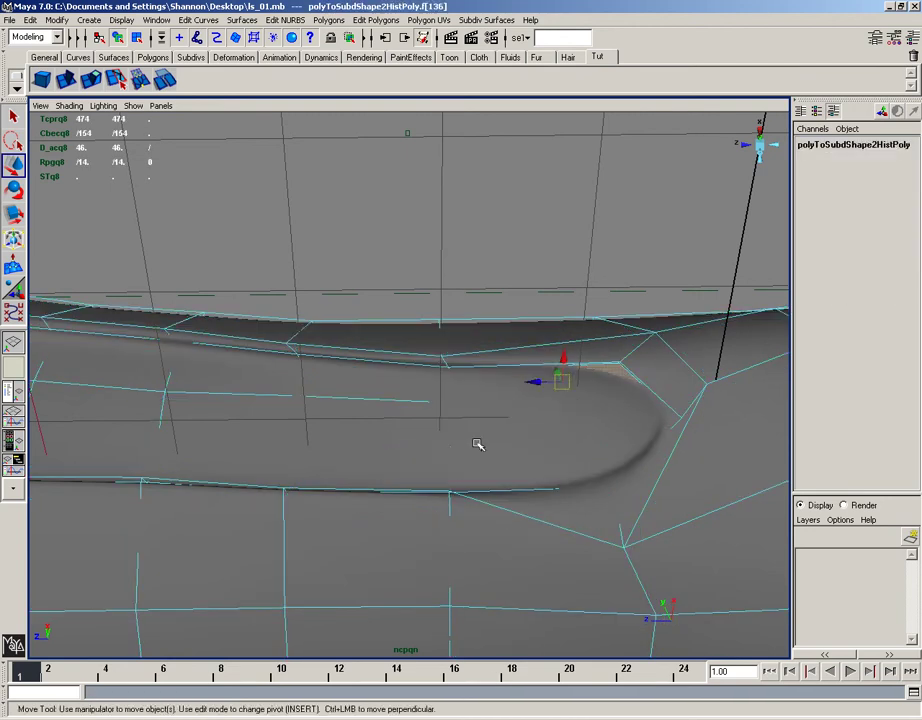
{"action": "left_click", "coordinate": [387, 431], "text": "shift"}
{"action": "left_click", "coordinate": [368, 387], "text": "shift"}
{"action": "left_click", "coordinate": [140, 384], "text": "shift"}
{"action": "left_click", "coordinate": [143, 406], "text": "shift"}
{"action": "scroll", "coordinate": [286, 421], "scroll_direction": "down", "scroll_amount": 5}
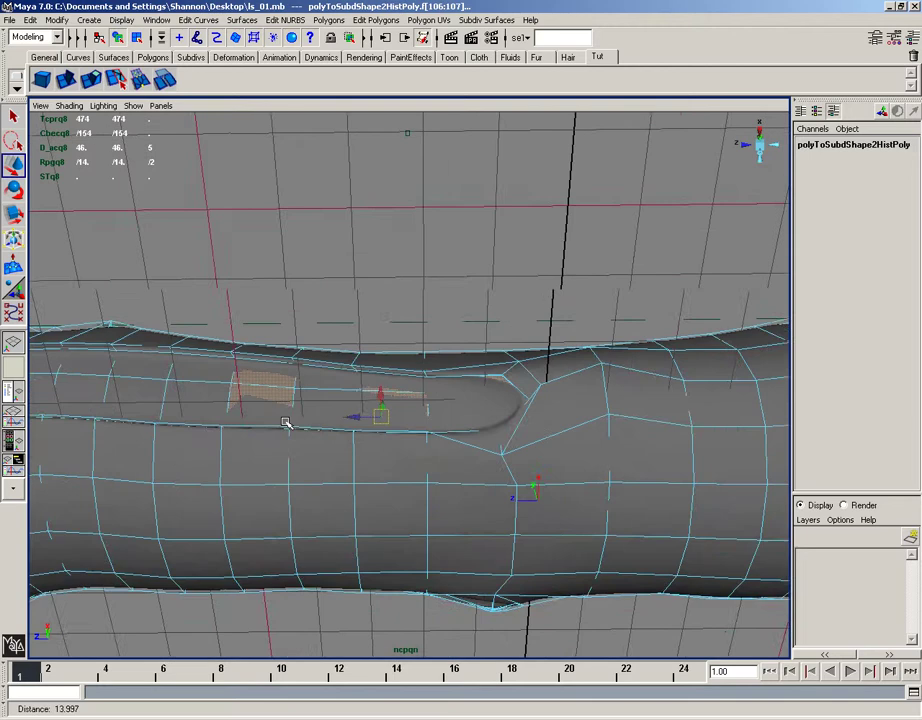
{"action": "right_click_drag", "start_coordinate": [285, 423], "coordinate": [263, 422], "text": "alt"}
{"action": "left_click_drag", "start_coordinate": [263, 422], "coordinate": [373, 478], "text": "alt"}
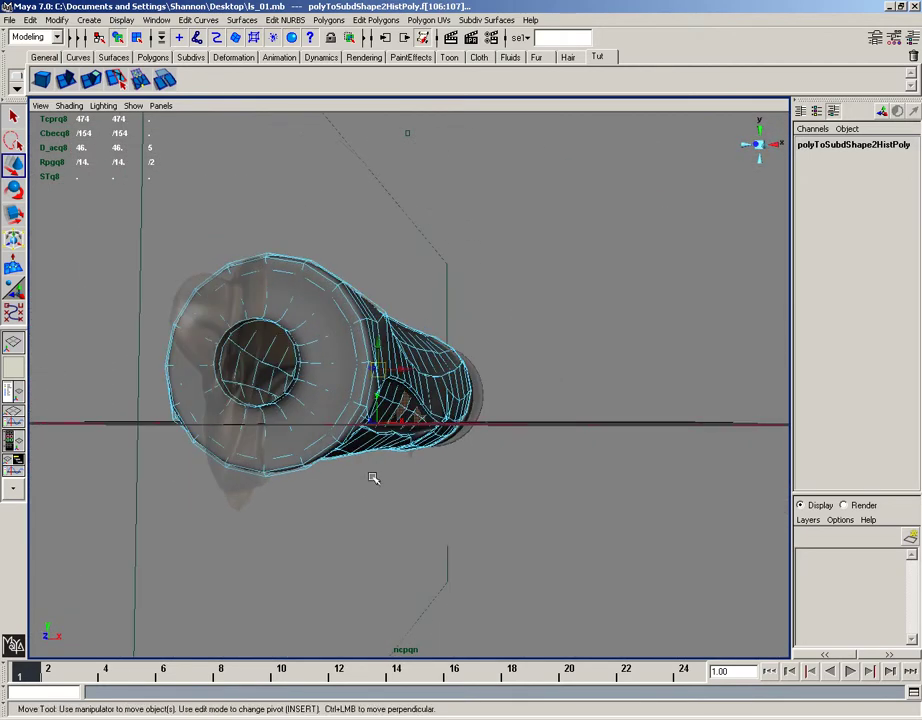
- Scale the faces of the neck around the handle's end opening and shift its outer band along the handle
{"action": "left_click", "coordinate": [312, 349]}
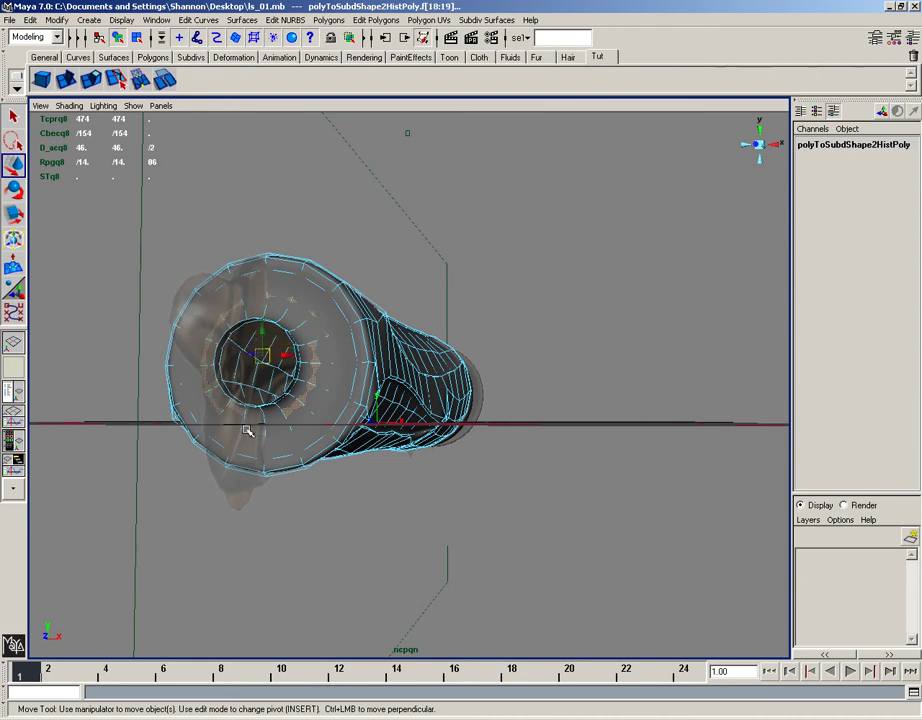
{"action": "left_click_drag", "start_coordinate": [283, 411], "coordinate": [255, 428], "text": "alt"}
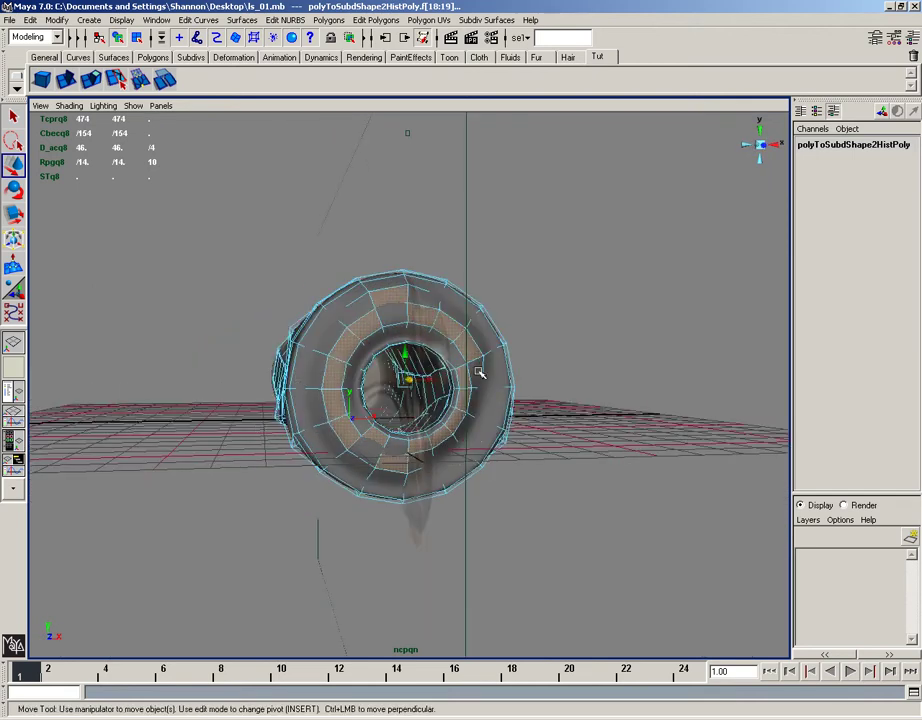
{"action": "left_click_drag", "start_coordinate": [479, 373], "coordinate": [454, 378], "text": "alt"}
{"action": "key", "text": "f"}
{"action": "key", "text": "z"}
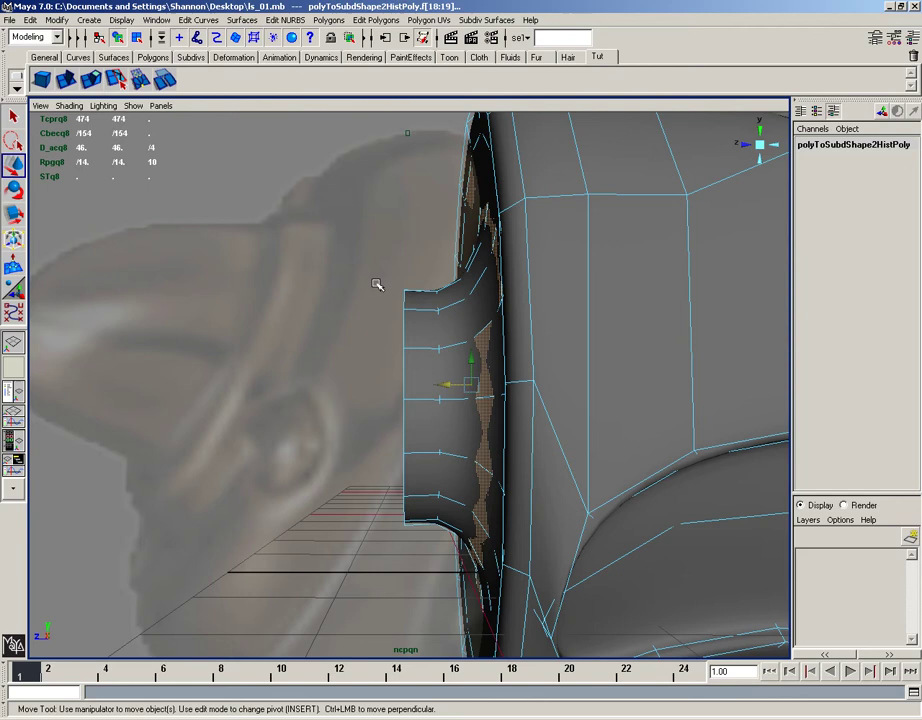
{"action": "left_click_drag", "start_coordinate": [457, 557], "coordinate": [362, 514], "text": "alt"}
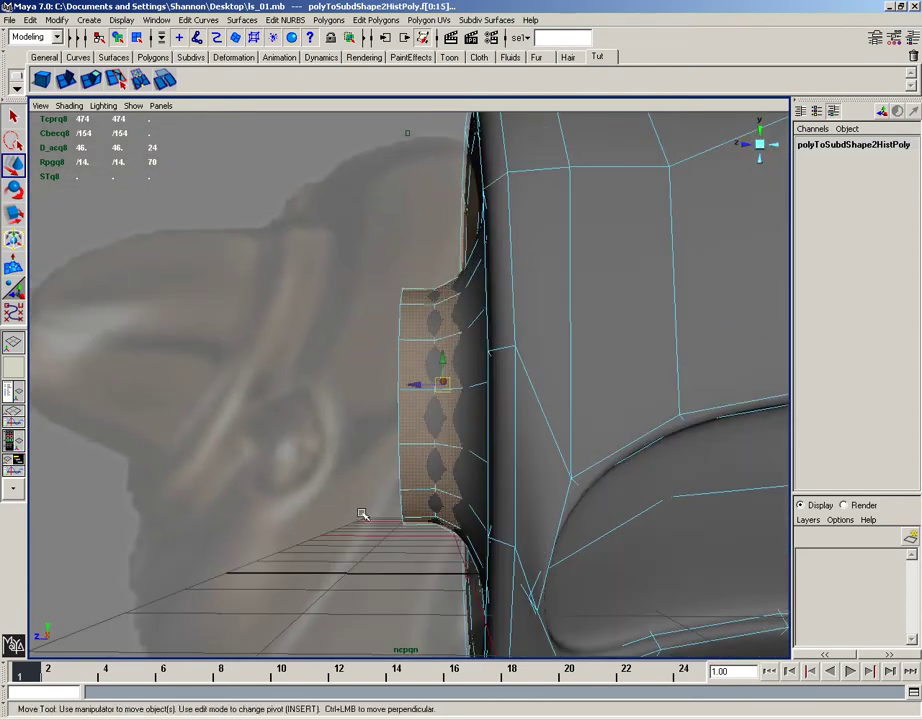
{"action": "left_click_drag", "start_coordinate": [449, 563], "coordinate": [467, 570], "text": "alt"}
{"action": "key", "text": "r"}
{"action": "left_click_drag", "start_coordinate": [408, 408], "coordinate": [385, 386]}
{"action": "key", "text": "w"}
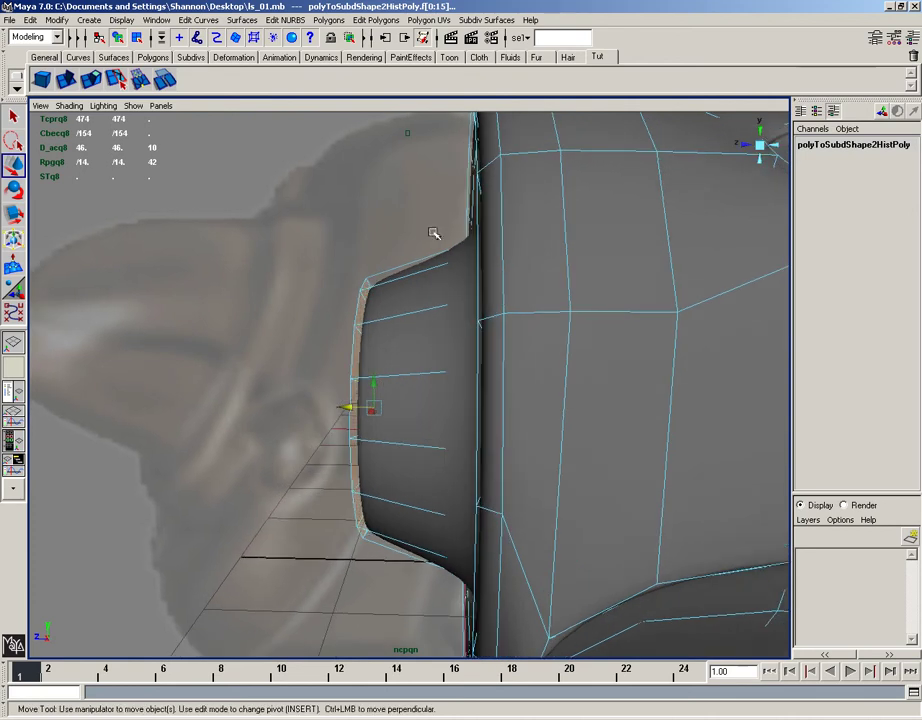
- Round off the protruding end by scaling its outer bands of faces together and the single band at its base
{"action": "left_click_drag", "start_coordinate": [436, 498], "coordinate": [441, 583], "text": "alt"}
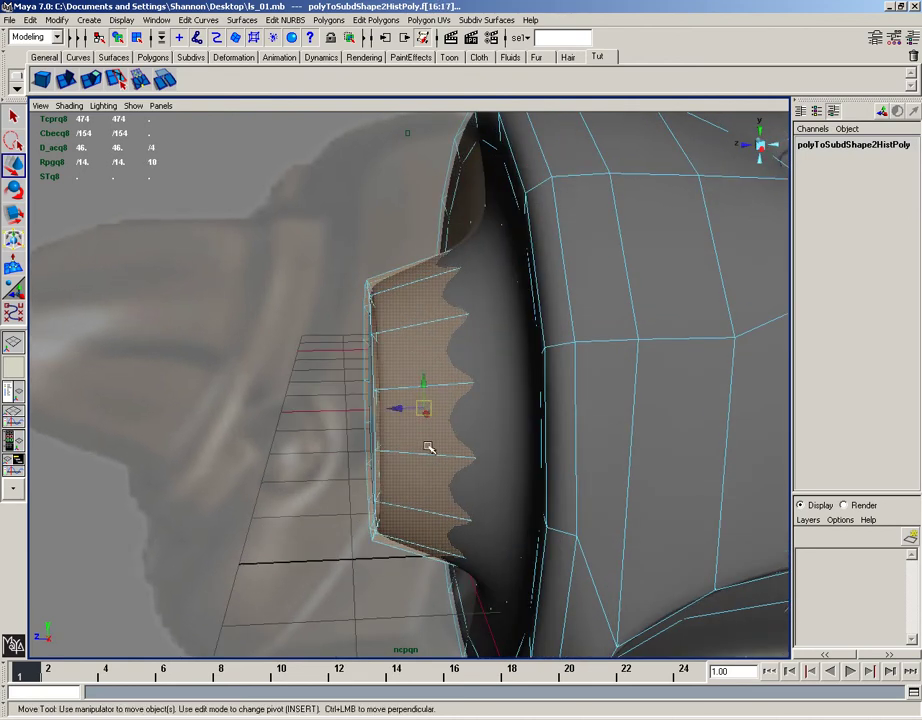
{"action": "key", "text": "r"}
{"action": "left_click_drag", "start_coordinate": [422, 412], "coordinate": [362, 395]}
{"action": "key", "text": "w"}
{"action": "left_click_drag", "start_coordinate": [425, 302], "coordinate": [424, 620], "text": "shift"}
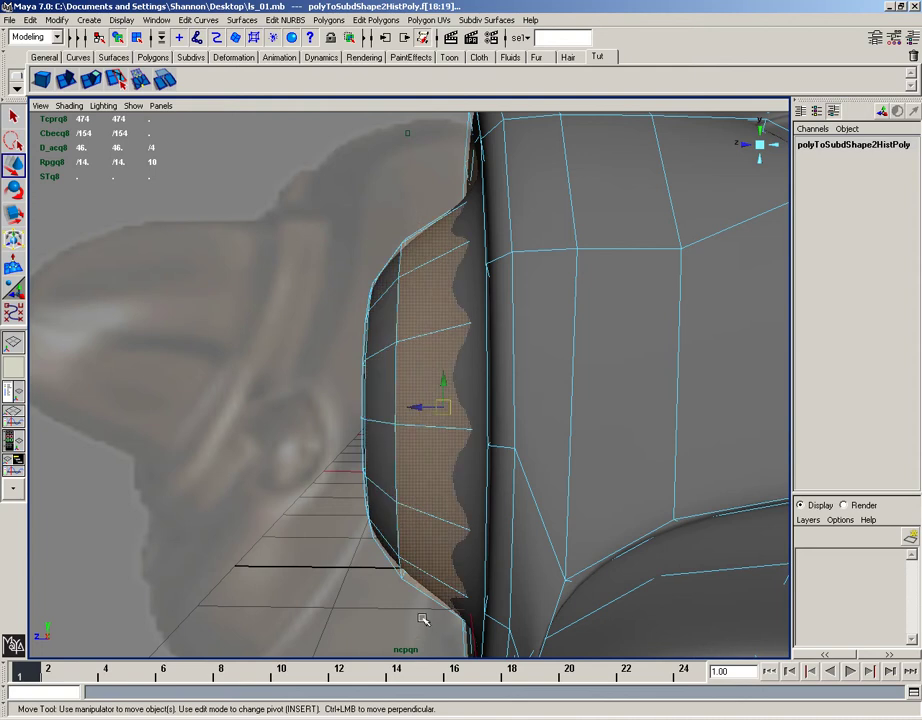
{"action": "key", "text": "r"}
{"action": "left_click_drag", "start_coordinate": [410, 405], "coordinate": [492, 404]}
{"action": "key", "text": "w"}
- Activate the Select Border Edge tool in edge mode and pick border edges around the handle's end opening
{"action": "scroll", "coordinate": [238, 453], "scroll_direction": "up", "scroll_amount": 3}
{"action": "right_click_drag", "start_coordinate": [245, 442], "coordinate": [258, 412]}
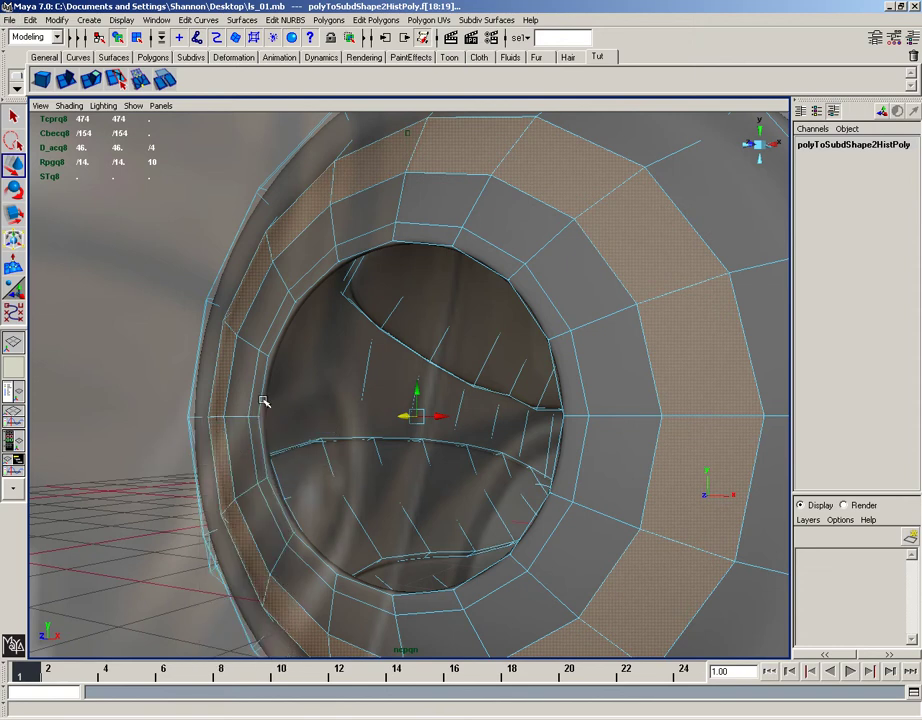
{"action": "left_click", "coordinate": [263, 399]}
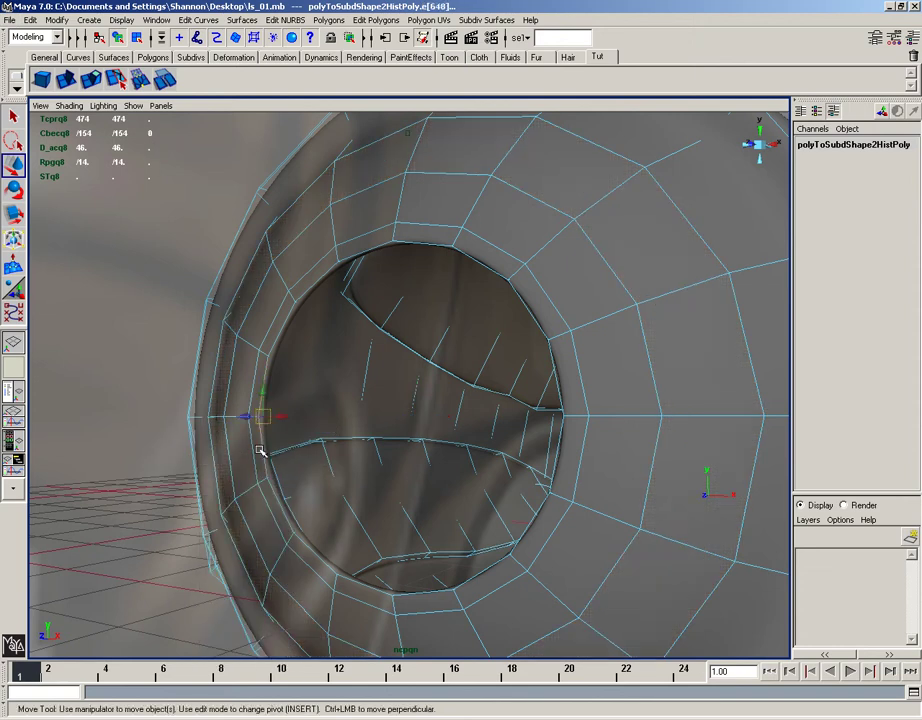
{"action": "right_click_drag", "start_coordinate": [260, 451], "coordinate": [250, 514], "text": "ctrl"}
{"action": "left_click", "coordinate": [279, 497]}
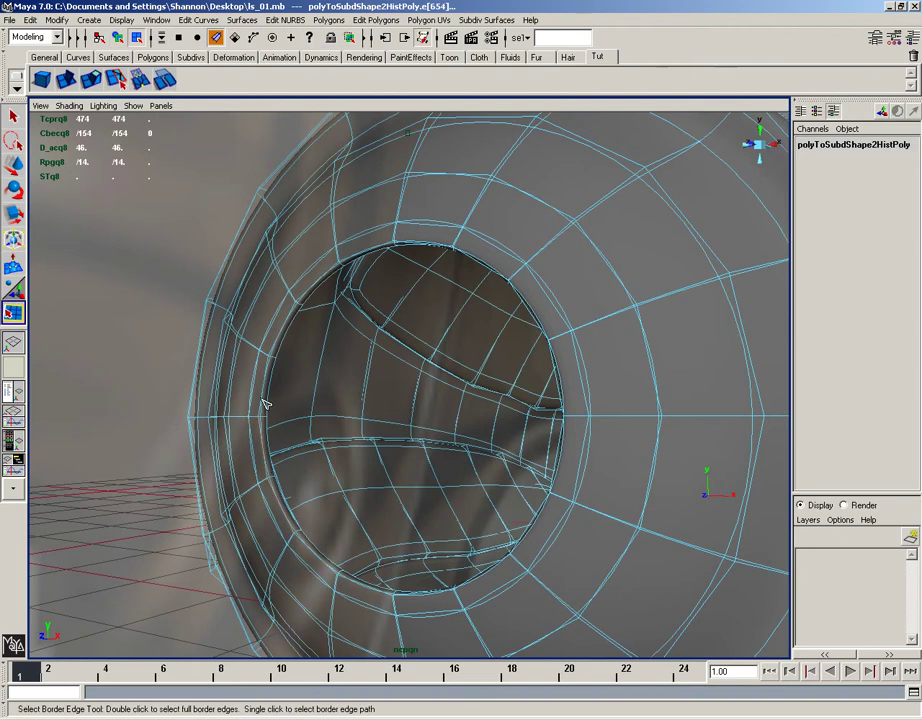
{"action": "left_click_drag", "start_coordinate": [284, 334], "coordinate": [261, 331], "text": "alt"}
{"action": "mouse_move", "coordinate": [286, 416]}
{"action": "right_mouse_down"}
{"action": "mouse_move", "coordinate": [333, 415]}
{"action": "mouse_move", "coordinate": [309, 399]}
{"action": "mouse_move", "coordinate": [288, 402]}
{"action": "right_mouse_up"}
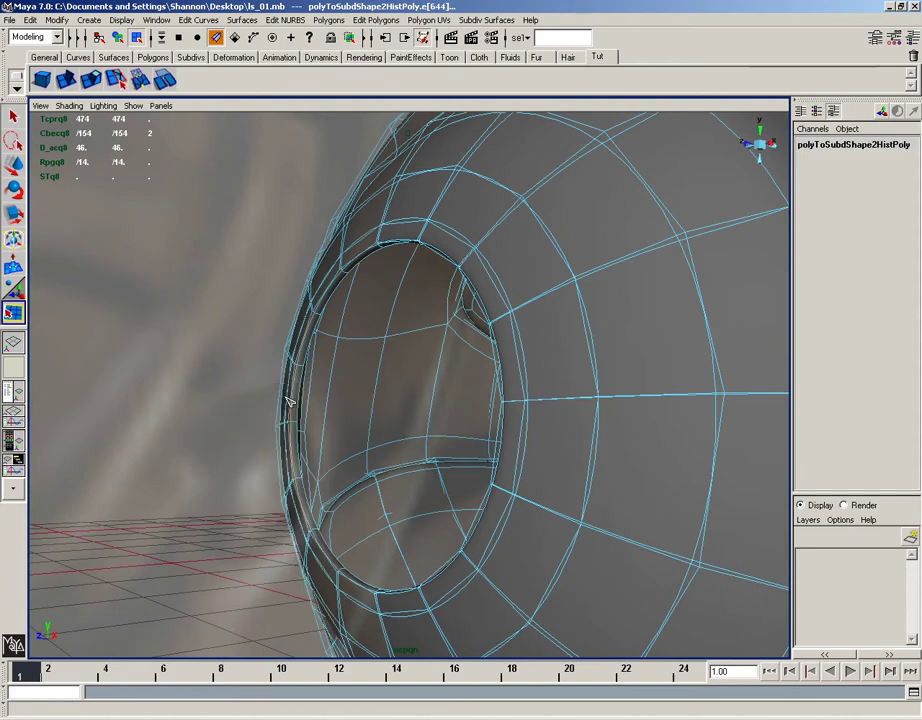
{"action": "left_click", "coordinate": [300, 382], "text": "shift"}
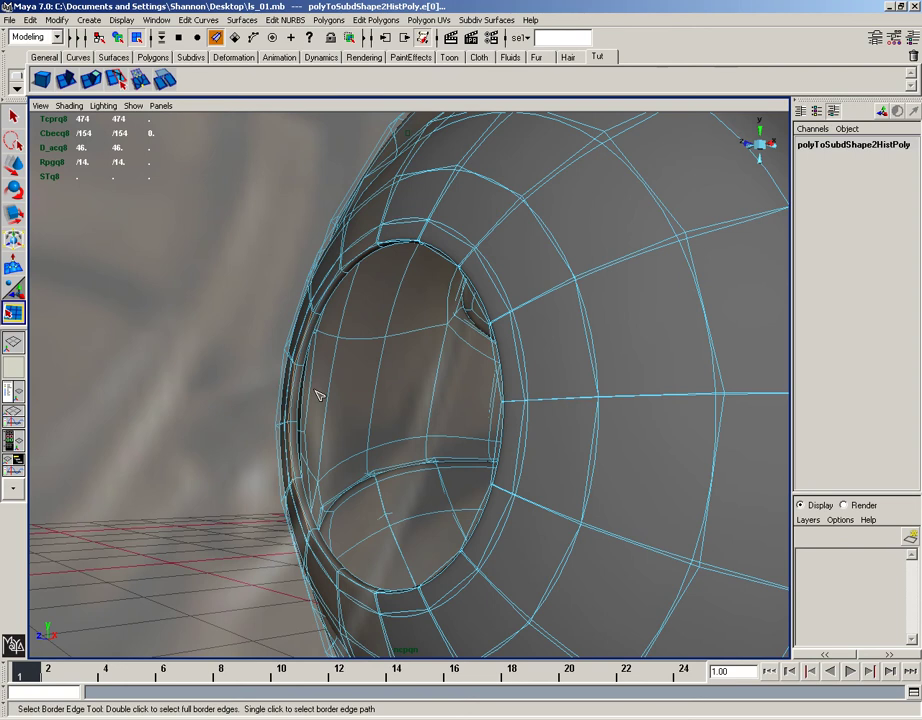
- Try to pick border edges on the inner side of the end opening, close to the recessed inset
{"action": "left_click_drag", "start_coordinate": [317, 421], "coordinate": [346, 515], "text": "alt"}
{"action": "right_click_drag", "start_coordinate": [346, 515], "coordinate": [245, 463], "text": "alt"}
{"action": "left_click_drag", "start_coordinate": [245, 463], "coordinate": [345, 438], "text": "alt"}
{"action": "left_click", "coordinate": [348, 434]}
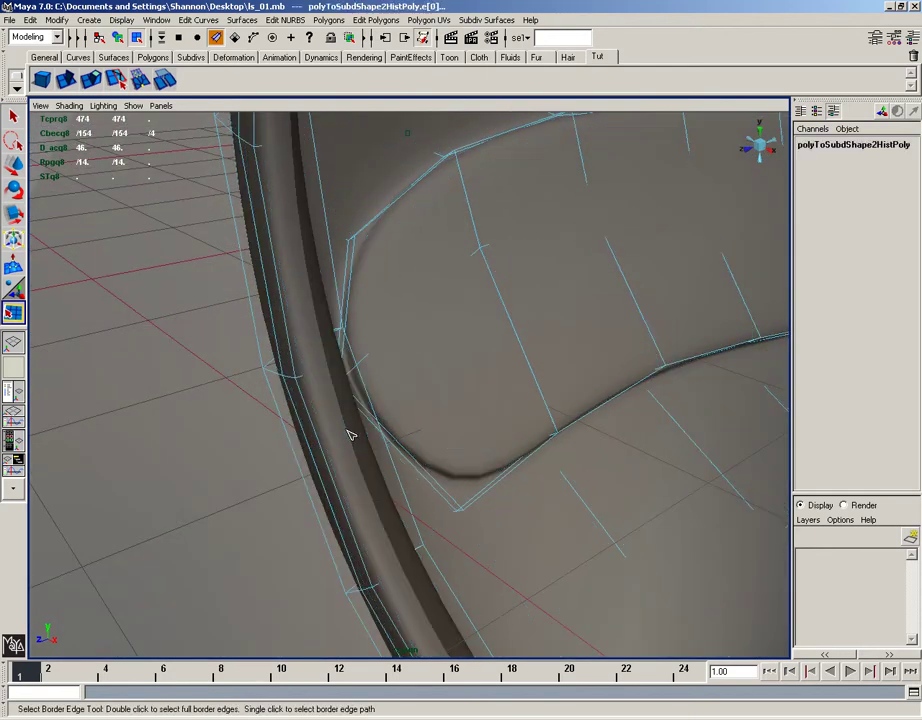
{"action": "left_click", "coordinate": [367, 391]}
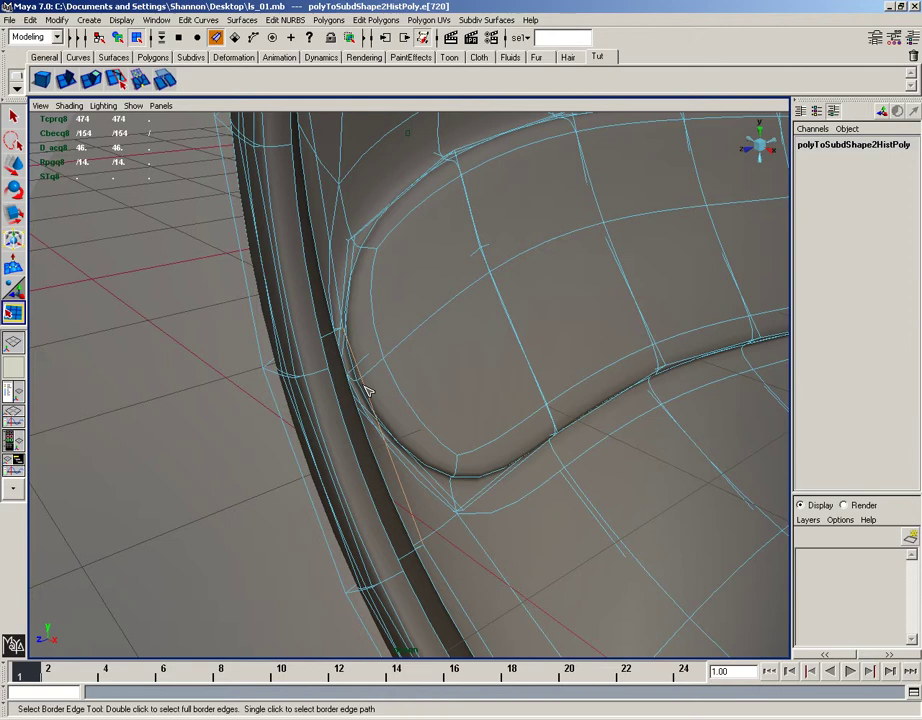
{"action": "left_click_drag", "start_coordinate": [367, 390], "coordinate": [314, 400], "text": "alt"}
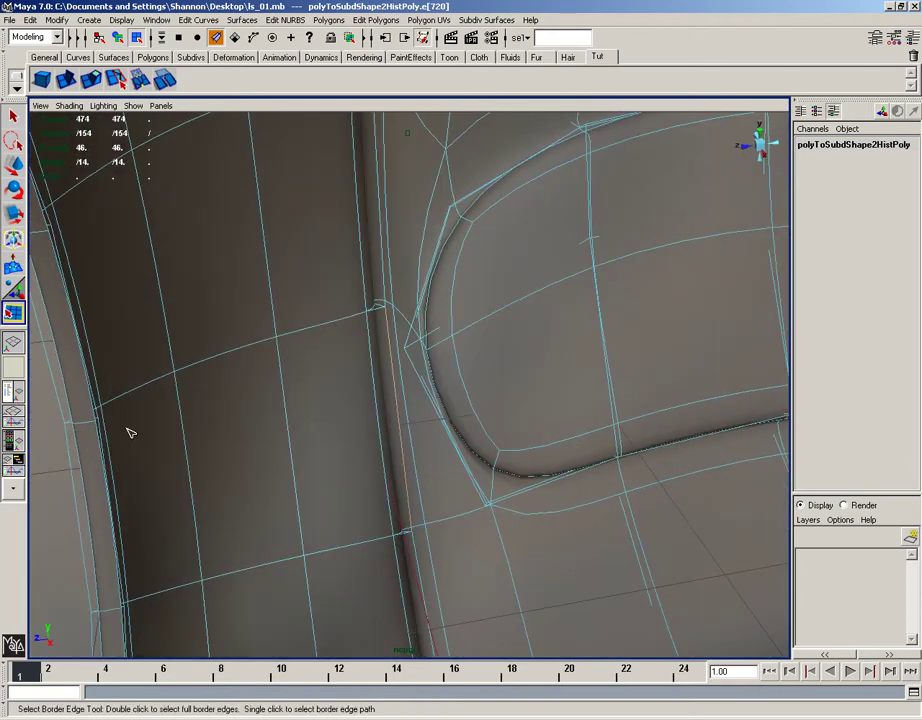
- Clear the edge selection and select the border edges all around the end opening again
{"action": "key", "text": "F8"}
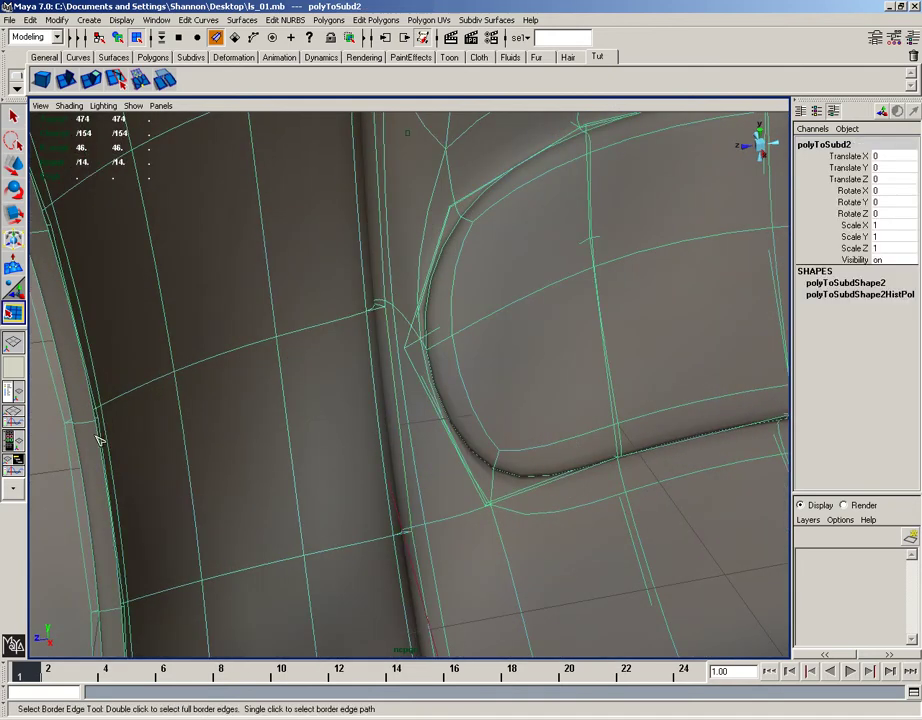
{"action": "right_click_drag", "start_coordinate": [98, 440], "coordinate": [99, 406]}
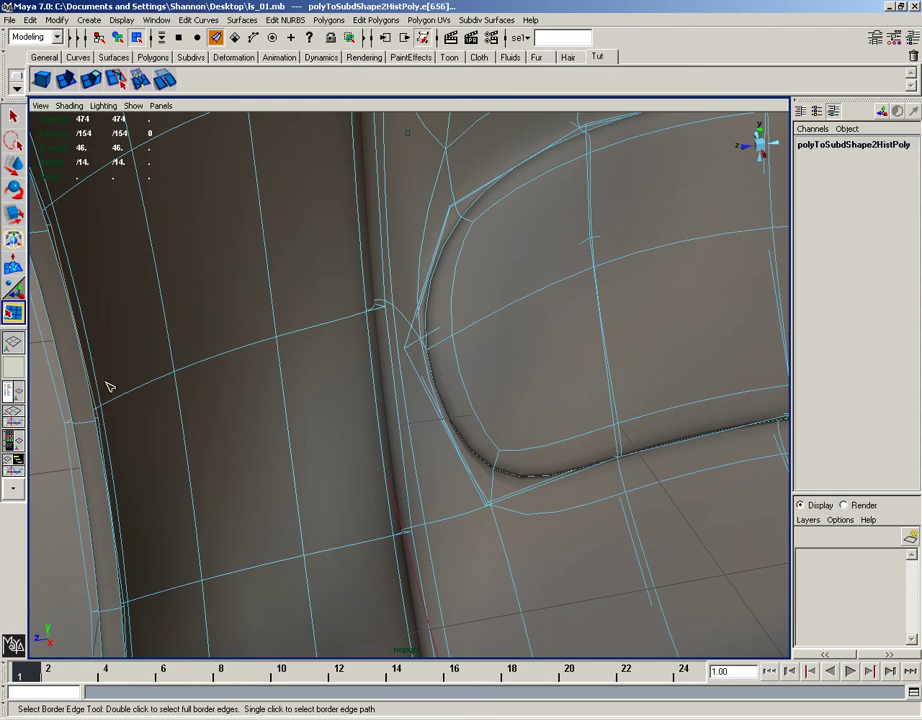
{"action": "left_click_drag", "start_coordinate": [99, 391], "coordinate": [250, 385], "text": "alt"}
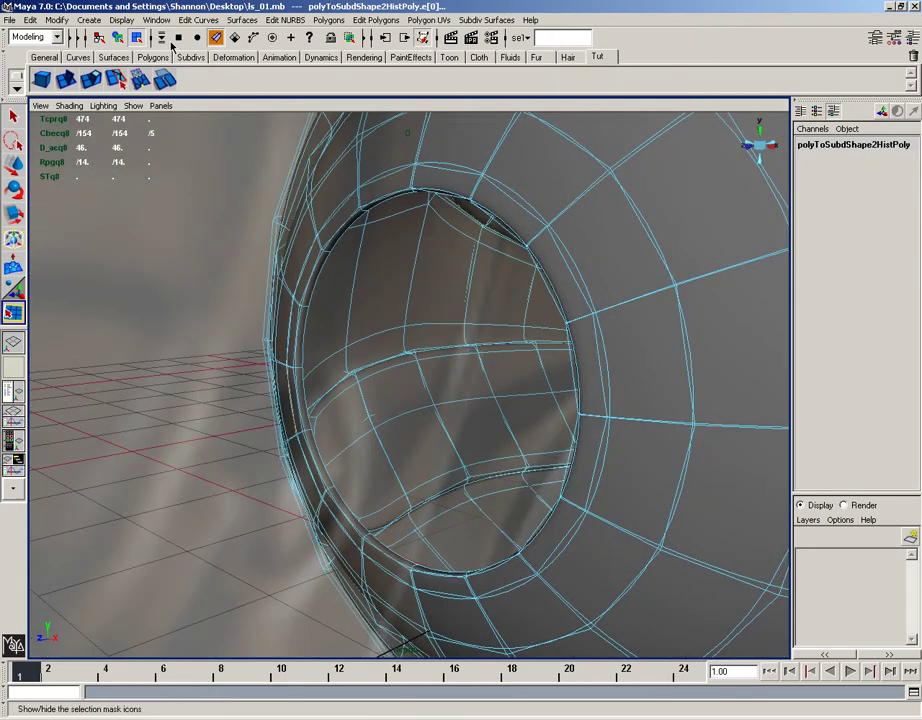
- Try to extrude the selected border edges toward the opening's centre, and undo the extrusion
{"action": "left_click", "coordinate": [66, 78]}
{"action": "left_click_drag", "start_coordinate": [447, 214], "coordinate": [436, 250]}
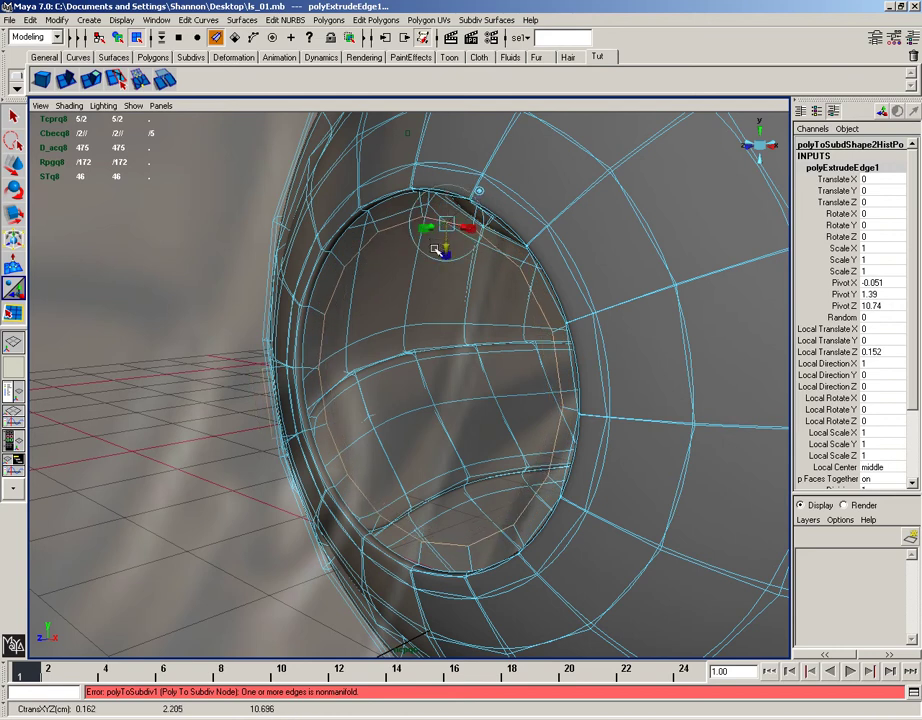
{"action": "key", "text": "z"}
{"action": "key", "text": "z"}
- Extrude the end opening's border edges by about 0.26 toward its centre and offset the new ring along the handle
{"action": "mouse_move", "coordinate": [361, 360]}
{"action": "left_mouse_down", "text": "alt"}
{"action": "mouse_move", "coordinate": [409, 342]}
{"action": "mouse_move", "coordinate": [480, 335]}
{"action": "mouse_move", "coordinate": [372, 376]}
{"action": "left_mouse_up", "text": "alt"}
{"action": "mouse_move", "coordinate": [210, 432]}
{"action": "left_mouse_down", "text": "alt"}
{"action": "mouse_move", "coordinate": [305, 432]}
{"action": "mouse_move", "coordinate": [204, 442]}
{"action": "left_mouse_up", "text": "alt"}
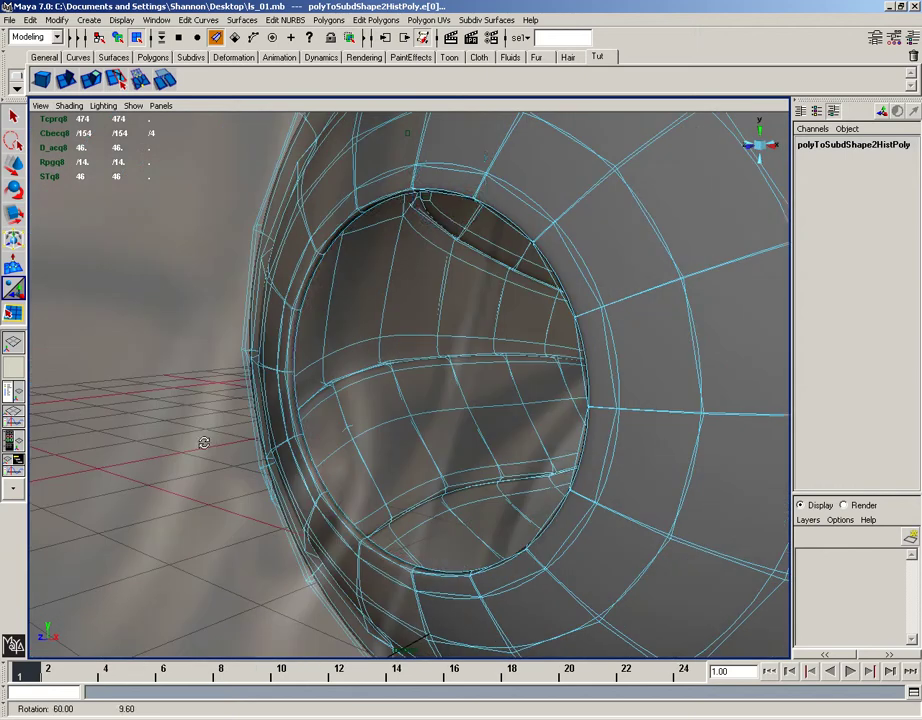
{"action": "key", "text": "g"}
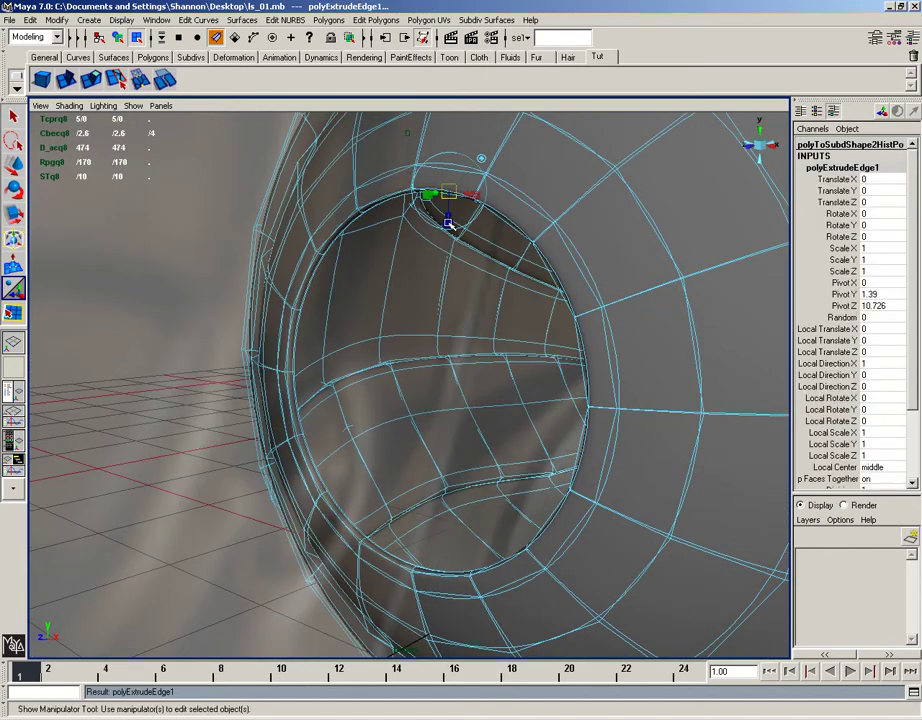
{"action": "left_click_drag", "start_coordinate": [450, 224], "coordinate": [408, 334]}
{"action": "left_click_drag", "start_coordinate": [430, 277], "coordinate": [402, 289]}
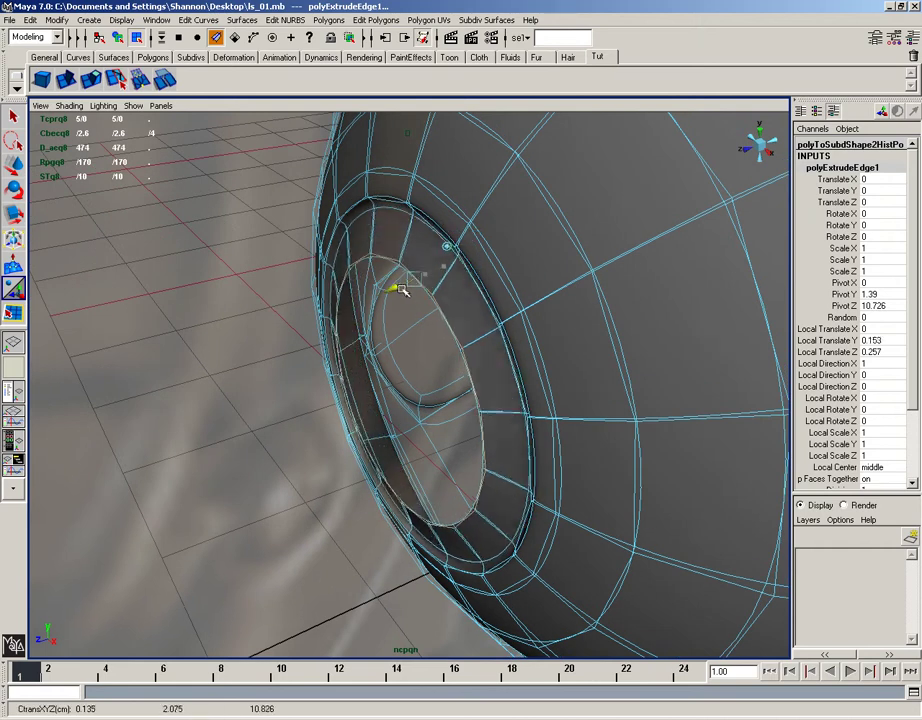
- Extrude the opening's inner edges a second time to narrow the hole further
{"action": "key", "text": "g"}
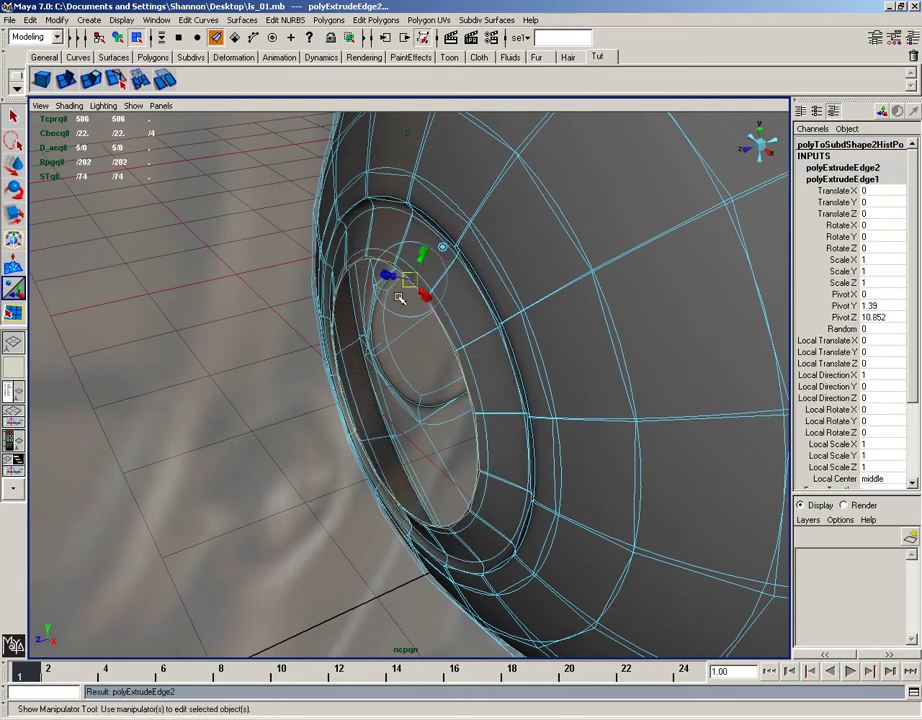
{"action": "left_click", "coordinate": [440, 249]}
{"action": "left_click_drag", "start_coordinate": [381, 403], "coordinate": [360, 400]}
{"action": "key", "text": "z"}
{"action": "left_click", "coordinate": [351, 383]}
{"action": "key", "text": "ctrl+z"}
- Extrude the inner edges twice more, narrowing the hole and sinking its rim about 0.275 into the handle, and return to object mode
{"action": "key", "text": "g"}
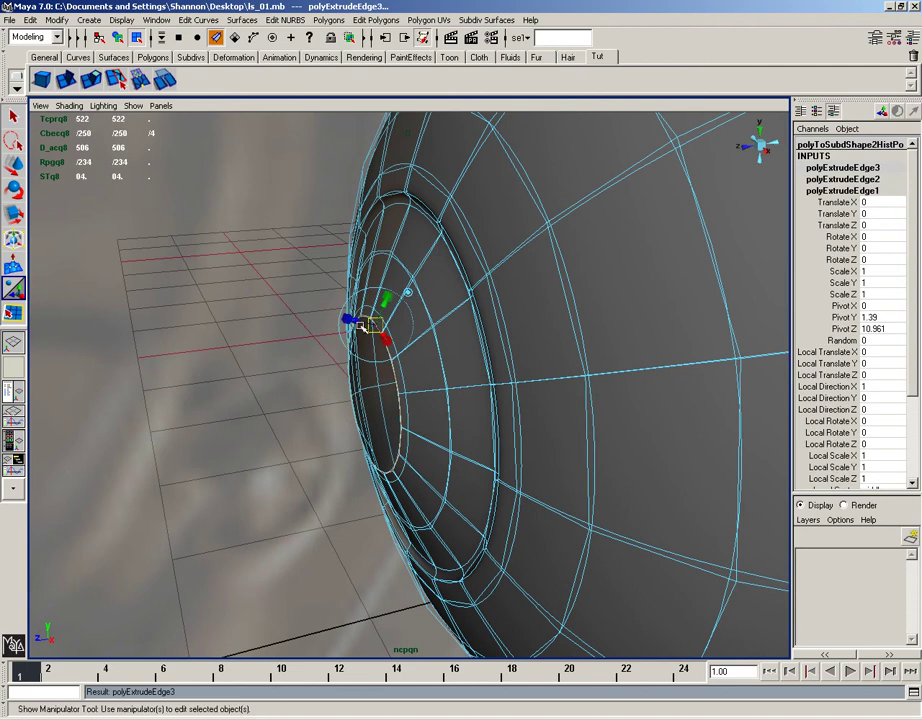
{"action": "left_click_drag", "start_coordinate": [361, 323], "coordinate": [411, 345]}
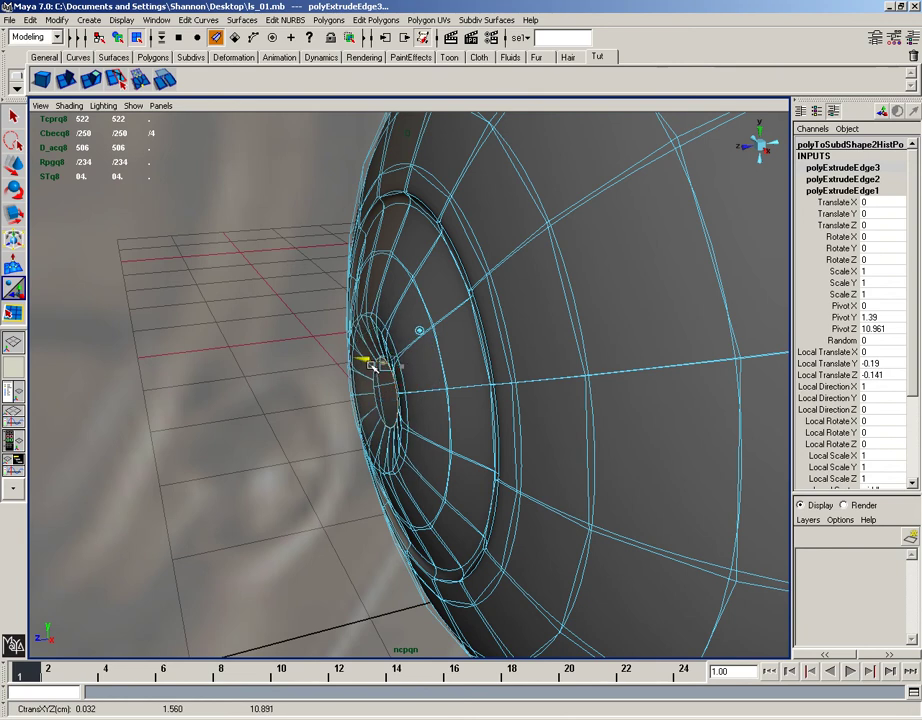
{"action": "key", "text": "g"}
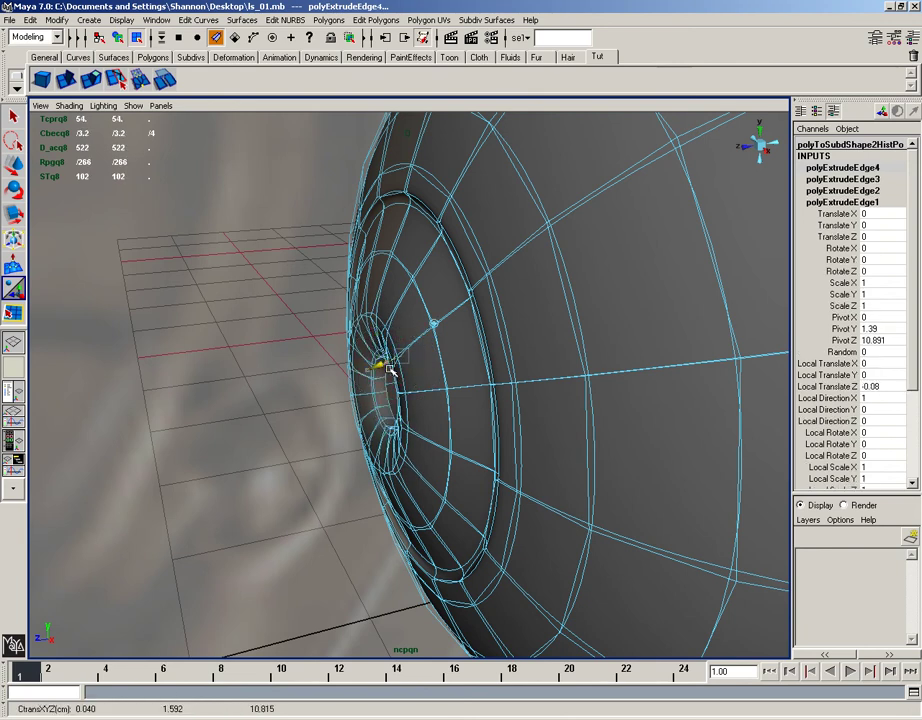
{"action": "left_click_drag", "start_coordinate": [432, 368], "coordinate": [398, 434], "text": "alt"}
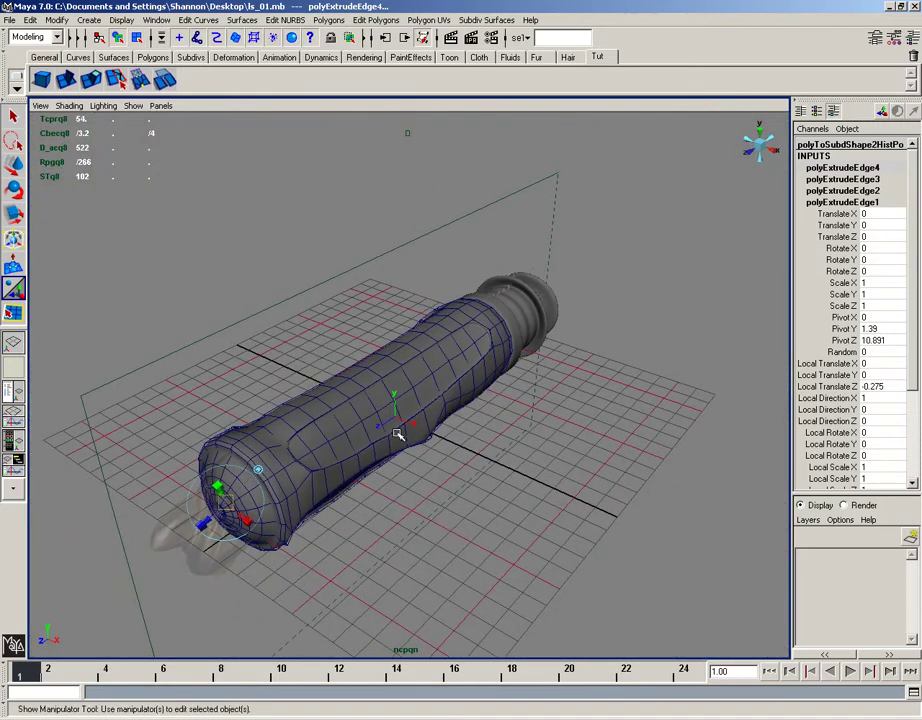
{"action": "left_click", "coordinate": [503, 454]}
{"action": "left_click_drag", "start_coordinate": [521, 466], "coordinate": [430, 407], "text": "alt"}
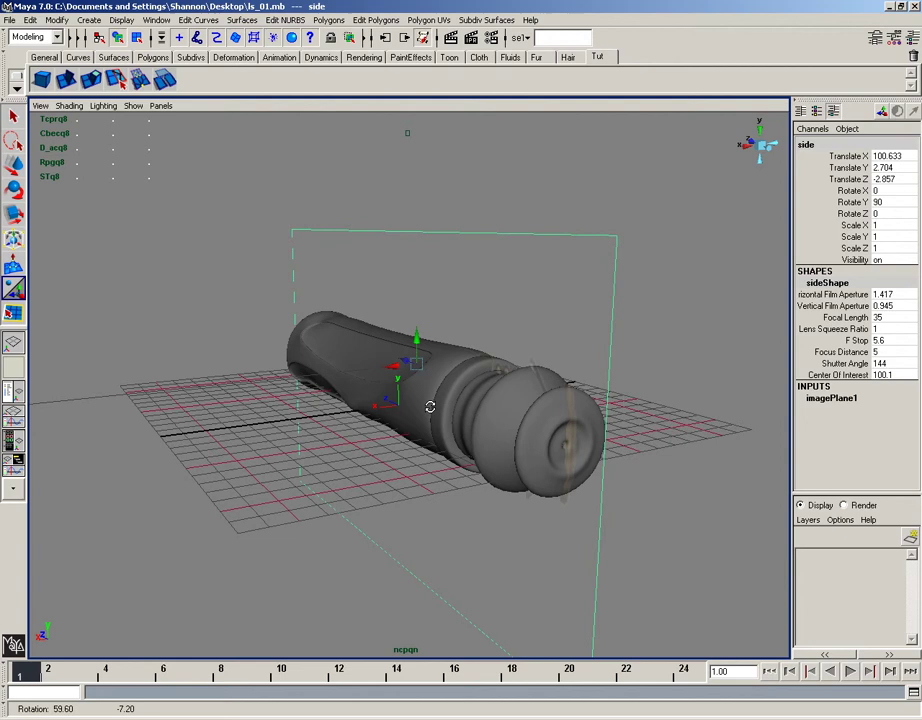
{"action": "left_click_drag", "start_coordinate": [504, 396], "coordinate": [421, 400], "text": "alt"}
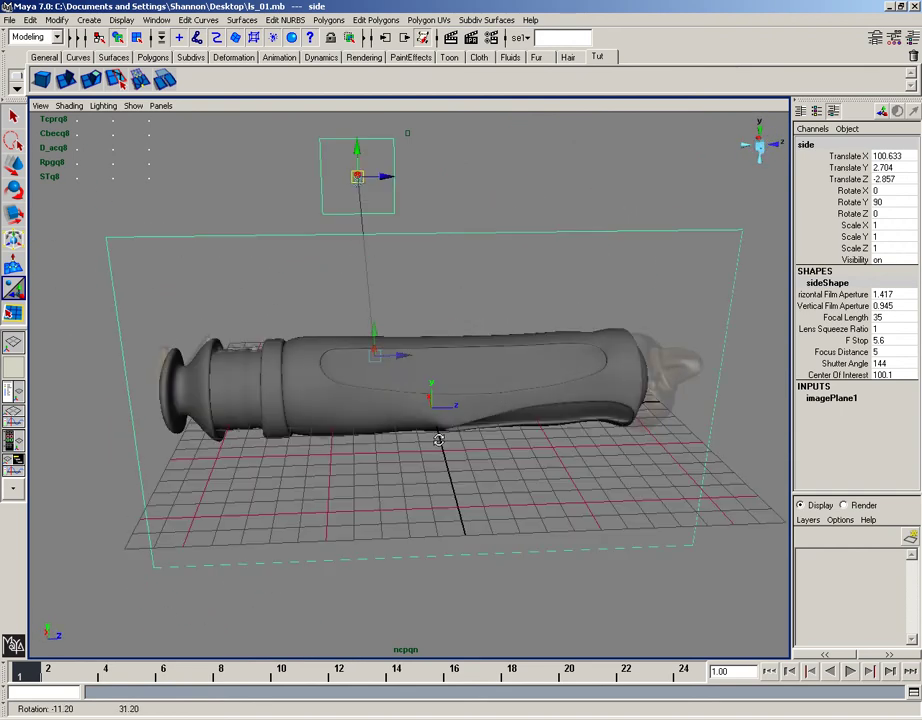